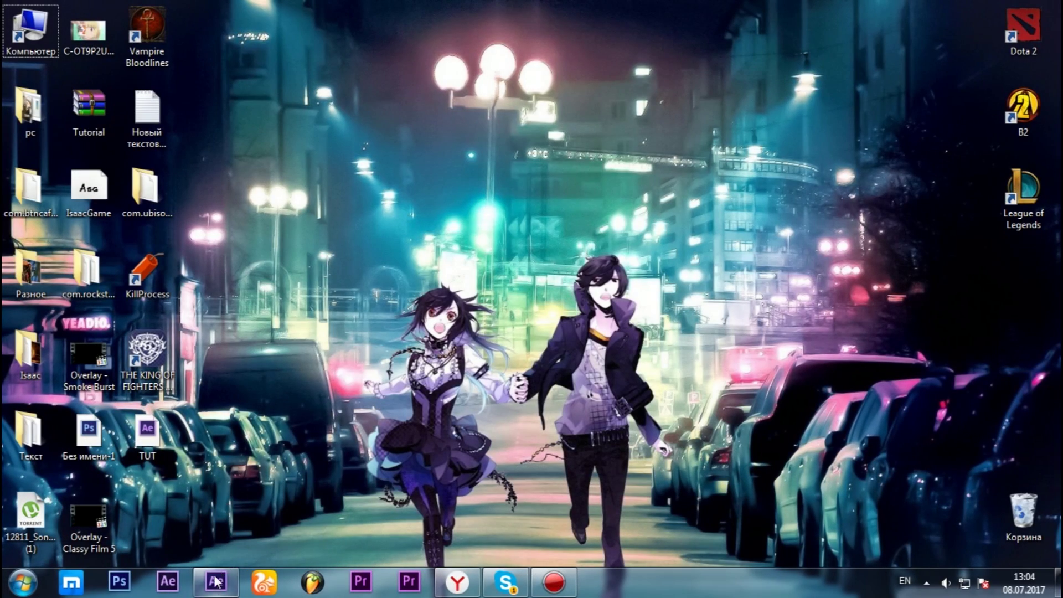
Step: Bring up the After Effects project and scrub through the clip's opening frames
{"action": "left_click", "coordinate": [225, 580]}
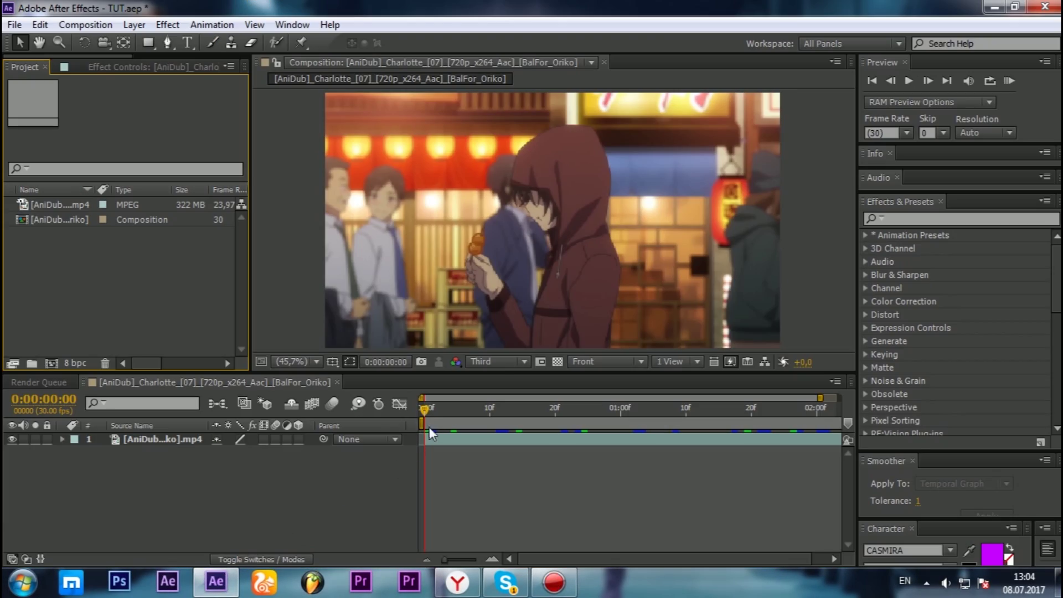
{"action": "left_click_drag", "start_coordinate": [423, 408], "coordinate": [669, 413]}
{"action": "mouse_move", "coordinate": [736, 406]}
{"action": "left_mouse_down"}
{"action": "mouse_move", "coordinate": [822, 407]}
{"action": "mouse_move", "coordinate": [708, 411]}
{"action": "left_mouse_up"}
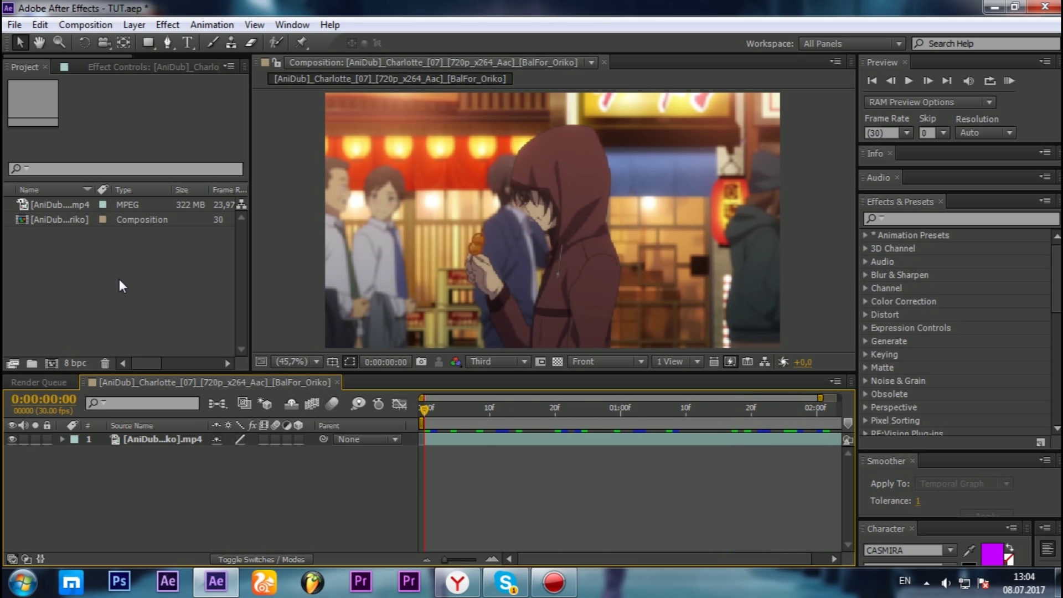
Step: Change the anime clip composition's frame rate from 30 to 60 fps in Composition Settings
{"action": "left_click", "coordinate": [119, 279]}
{"action": "left_click", "coordinate": [73, 219]}
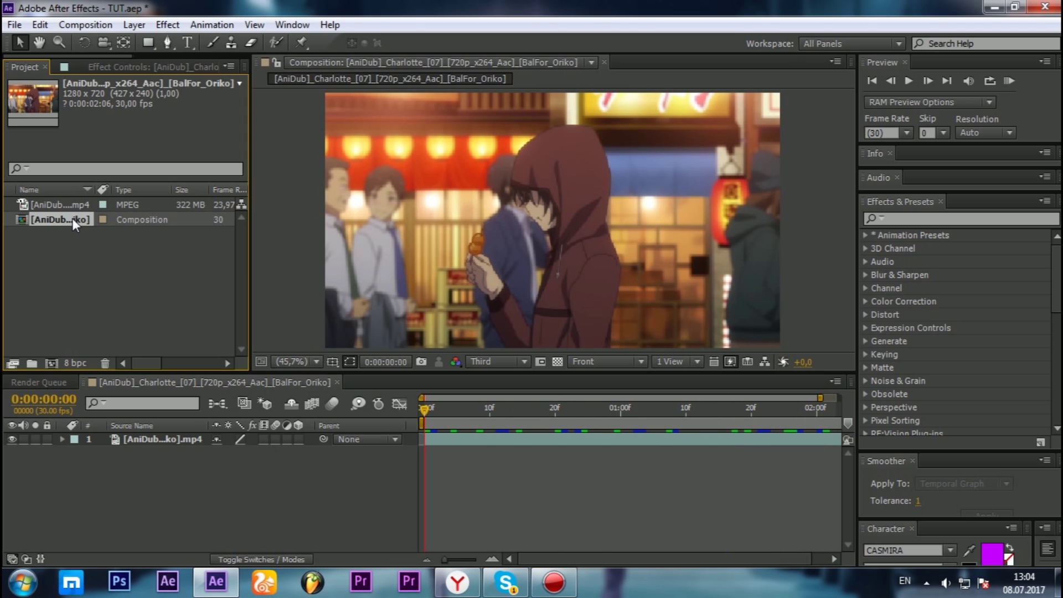
{"action": "right_click", "coordinate": [73, 221]}
{"action": "left_click", "coordinate": [118, 230]}
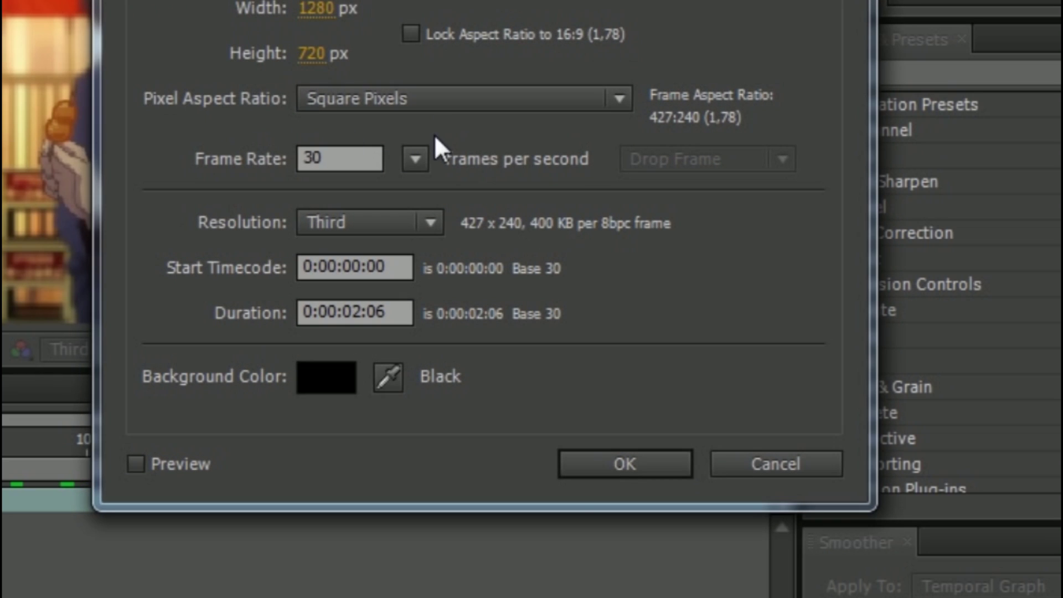
{"action": "left_click", "coordinate": [415, 159]}
{"action": "left_click", "coordinate": [470, 523]}
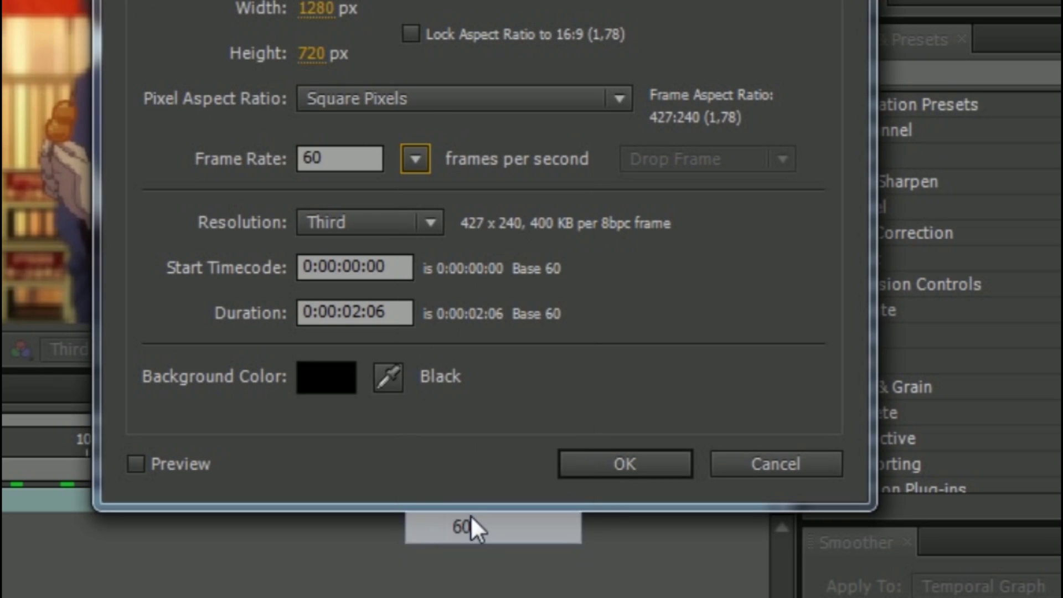
{"action": "left_click", "coordinate": [606, 469]}
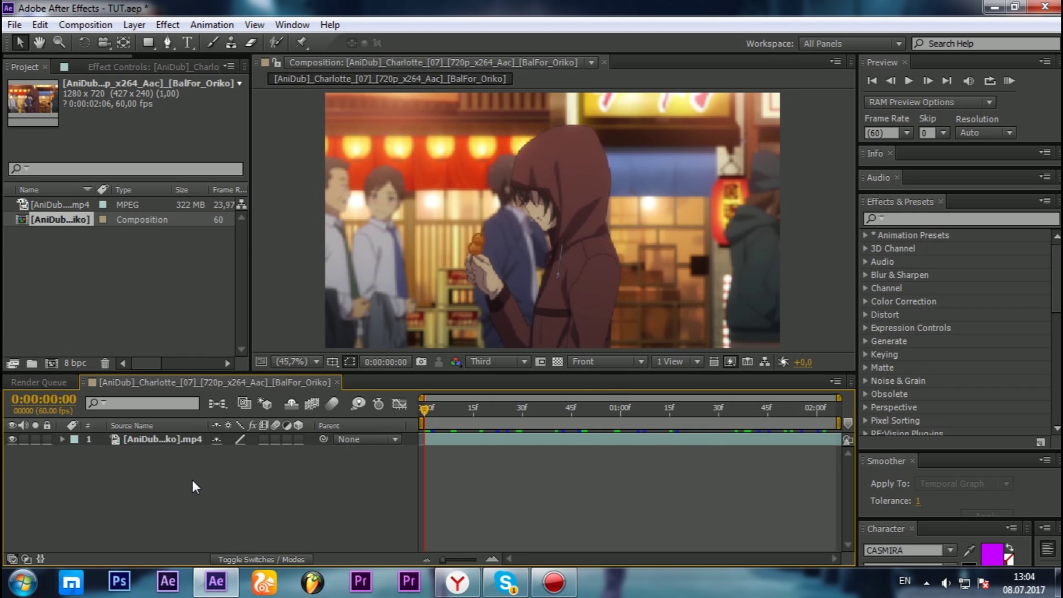
Step: Add a new text layer reading 'LIKE' to the composition
{"action": "right_click", "coordinate": [192, 480]}
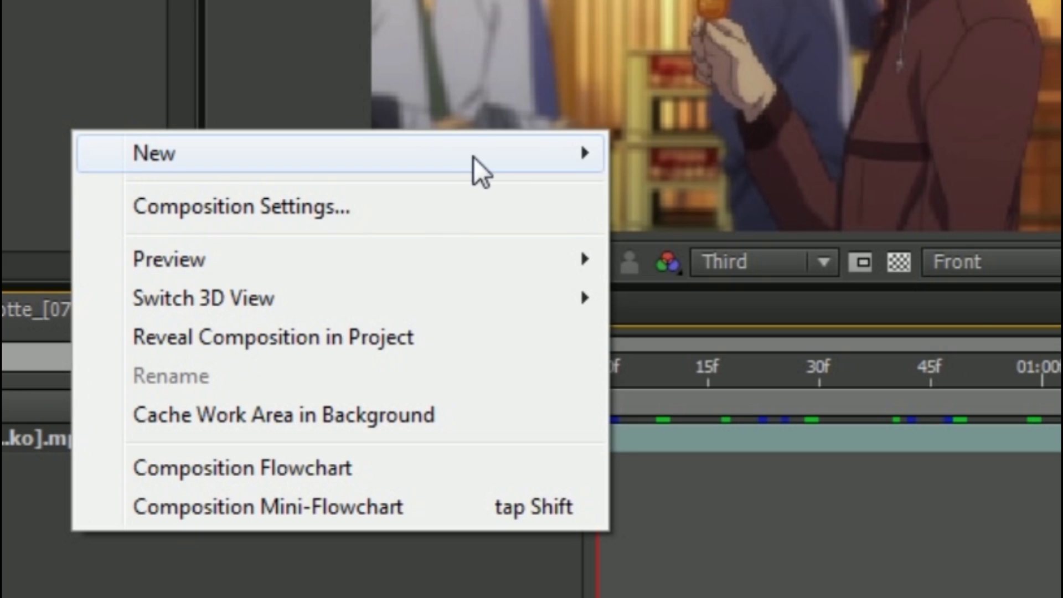
{"action": "mouse_move", "coordinate": [603, 149]}
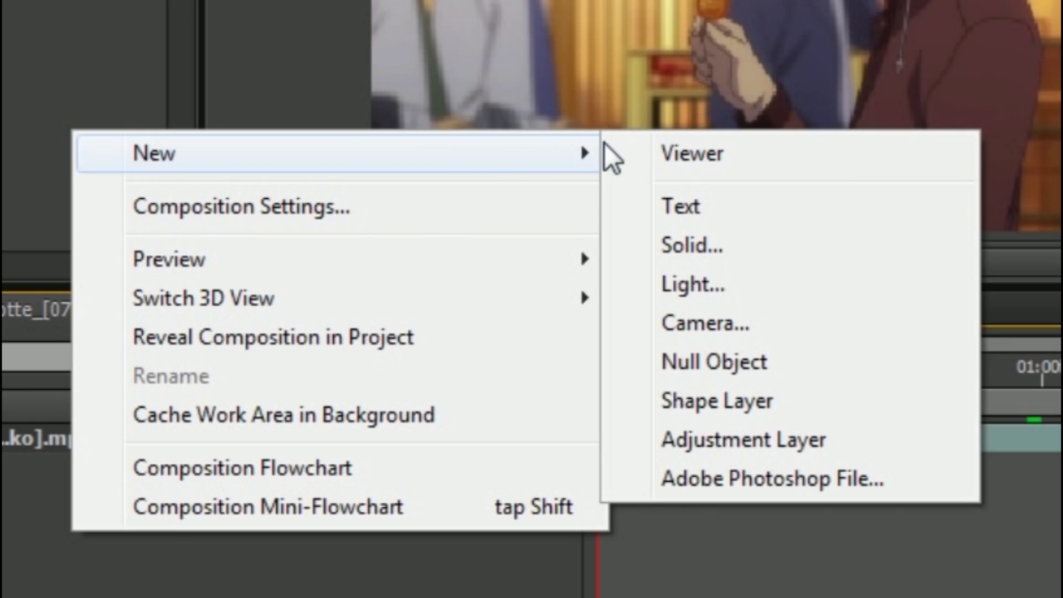
{"action": "left_click", "coordinate": [703, 213]}
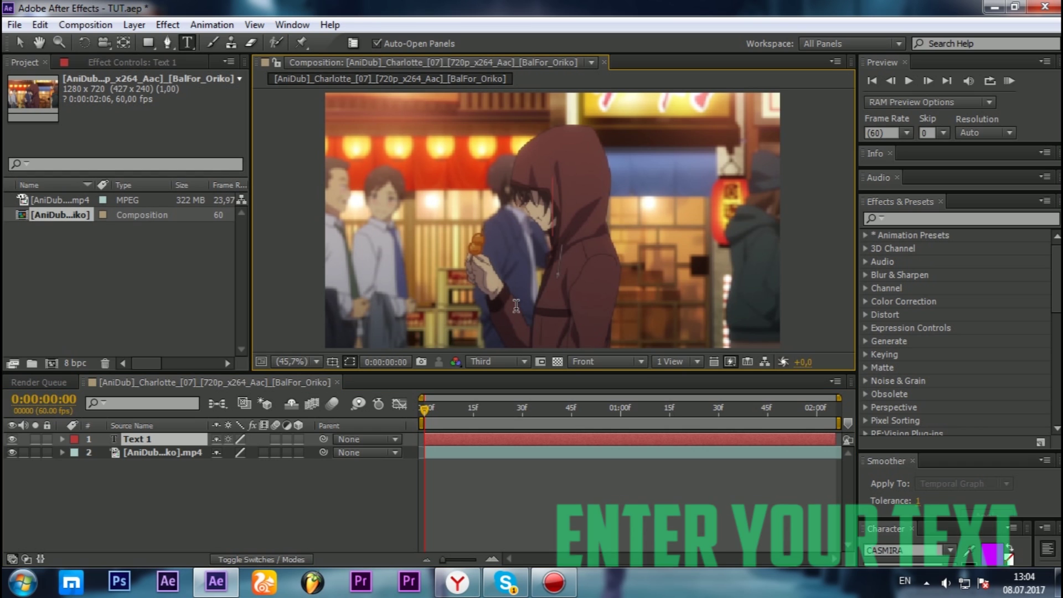
{"action": "type", "text": "LI"}
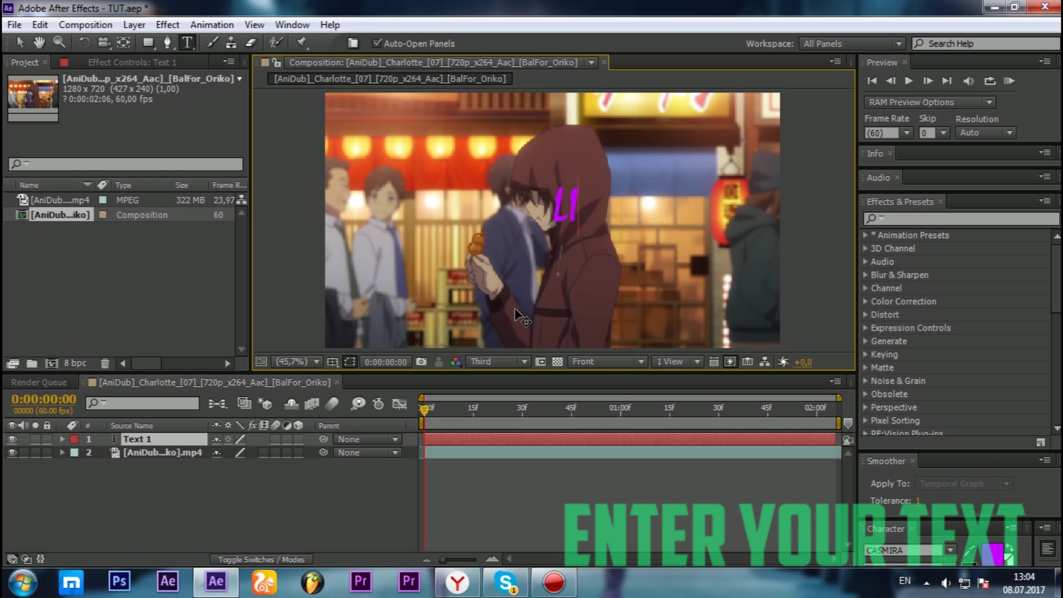
{"action": "type", "text": "KE"}
{"action": "left_click", "coordinate": [151, 451]}
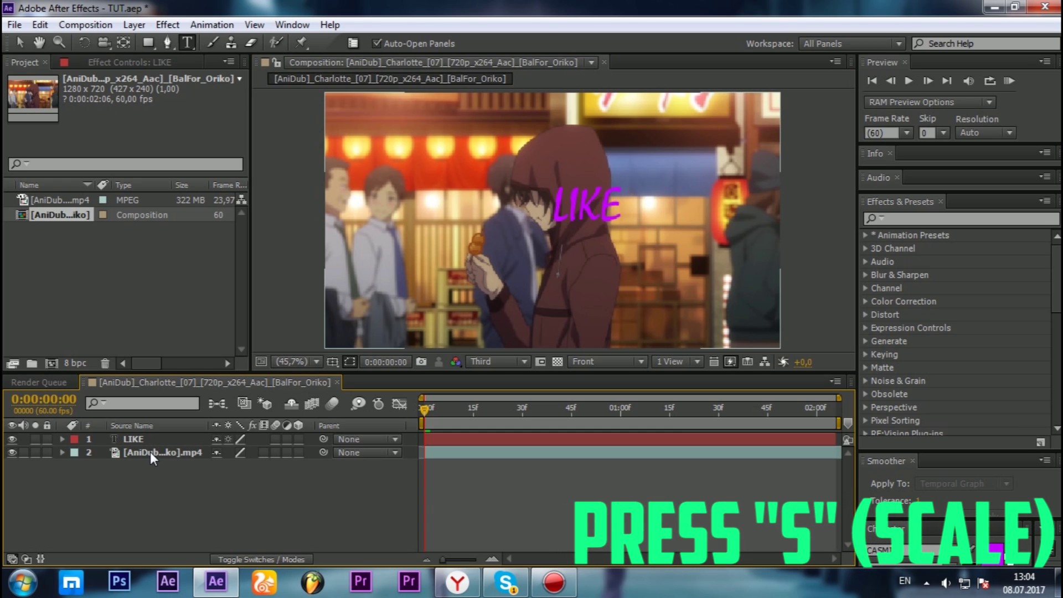
Step: Scale the LIKE text layer to 300% and drag it down-left toward the frame centre
{"action": "left_click", "coordinate": [159, 439]}
{"action": "key", "text": "s"}
{"action": "left_click", "coordinate": [460, 325]}
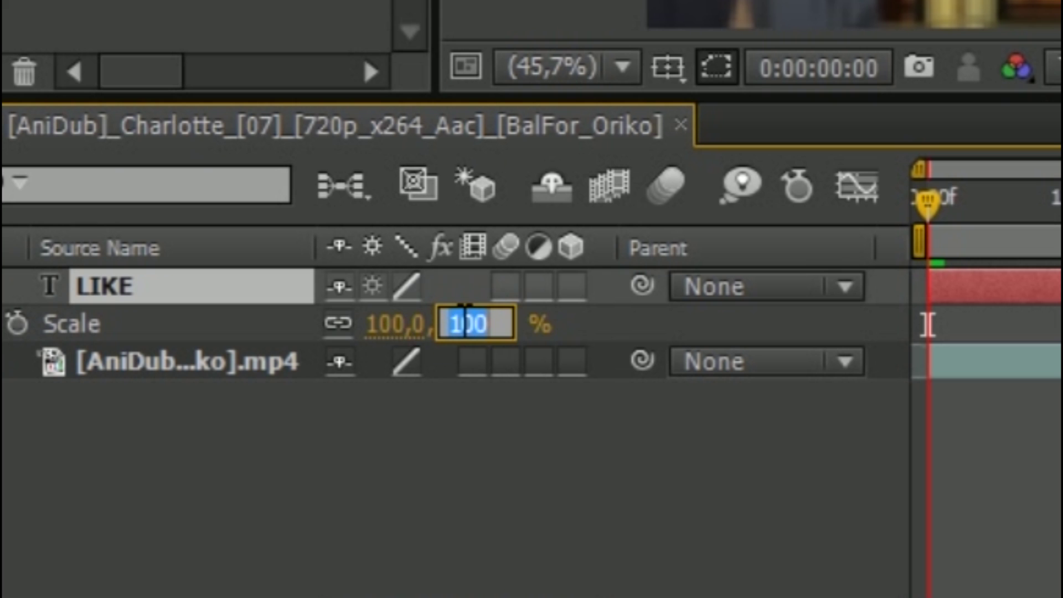
{"action": "type", "text": "3"}
{"action": "key", "text": "Return"}
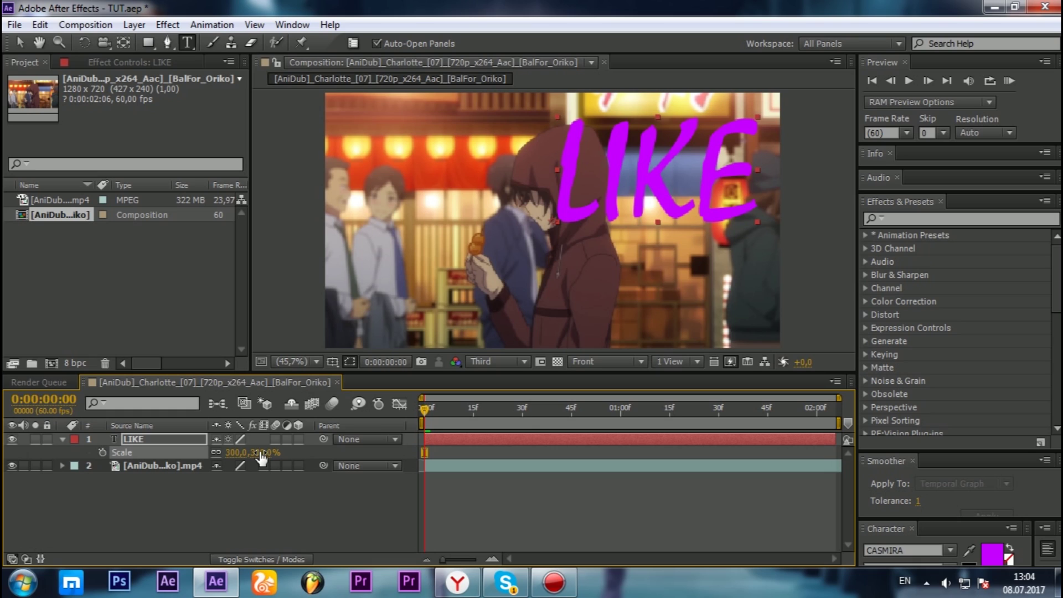
{"action": "left_click_drag", "start_coordinate": [652, 165], "coordinate": [550, 234]}
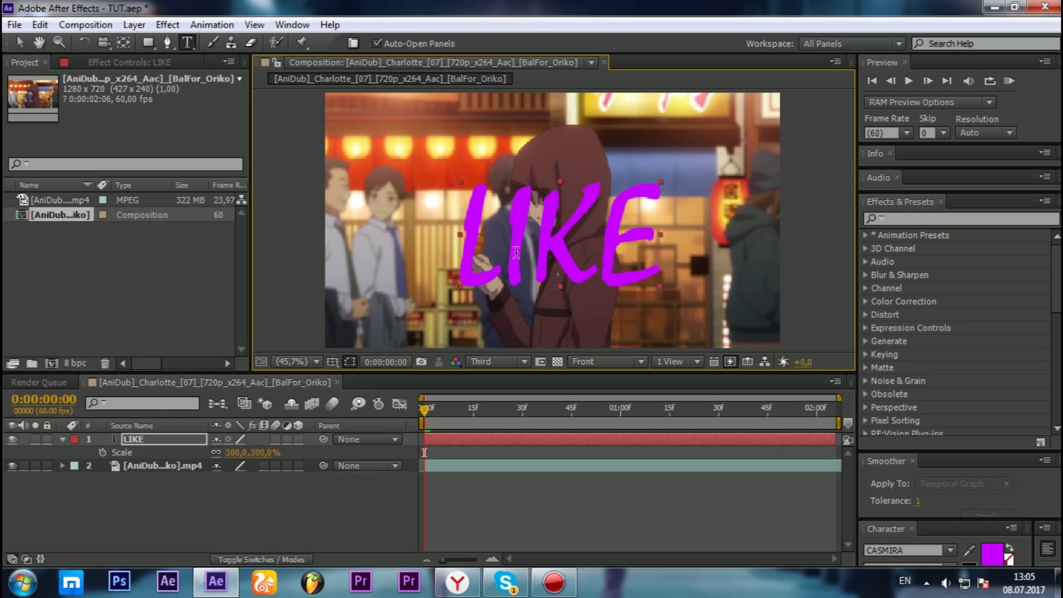
{"action": "left_click", "coordinate": [142, 441]}
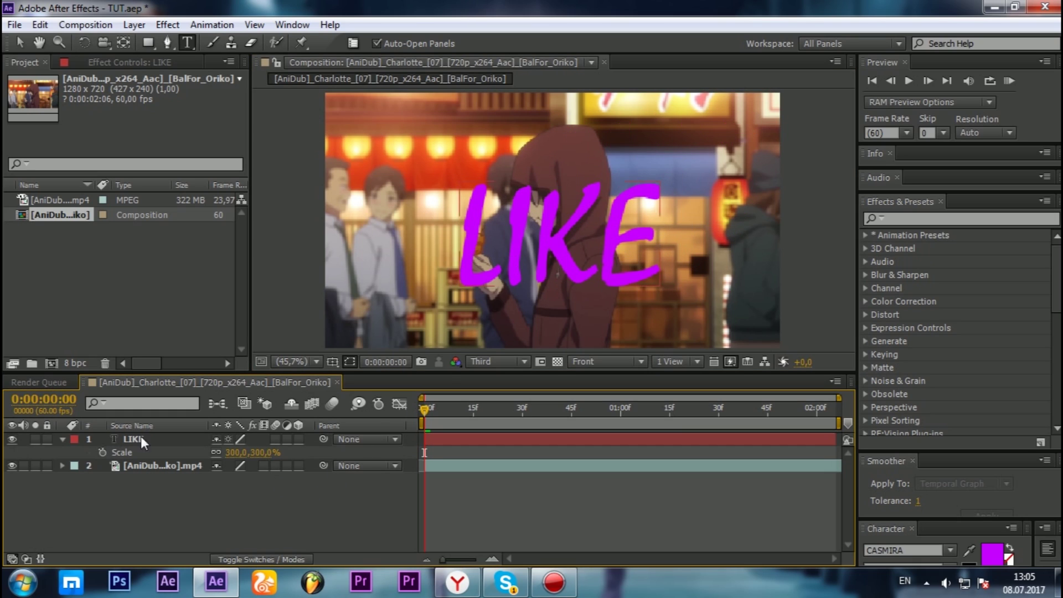
{"action": "left_click", "coordinate": [62, 440]}
{"action": "left_click", "coordinate": [136, 439]}
{"action": "left_click", "coordinate": [14, 24]}
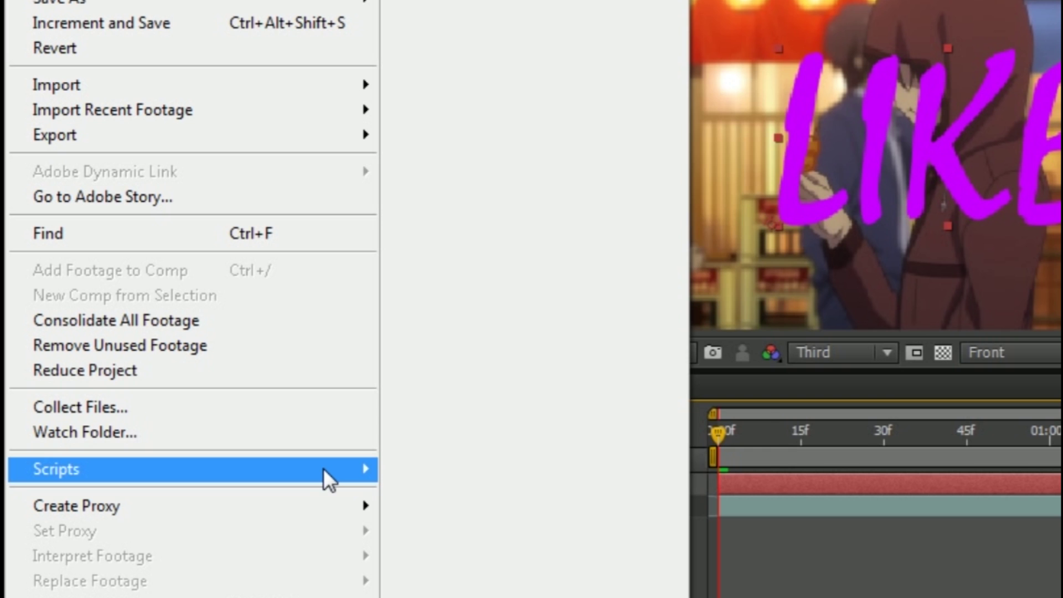
Step: Run the Animation Kit script and apply preset 695 as LIKE's IN and OUT animation
{"action": "mouse_move", "coordinate": [194, 430]}
{"action": "left_click", "coordinate": [530, 183]}
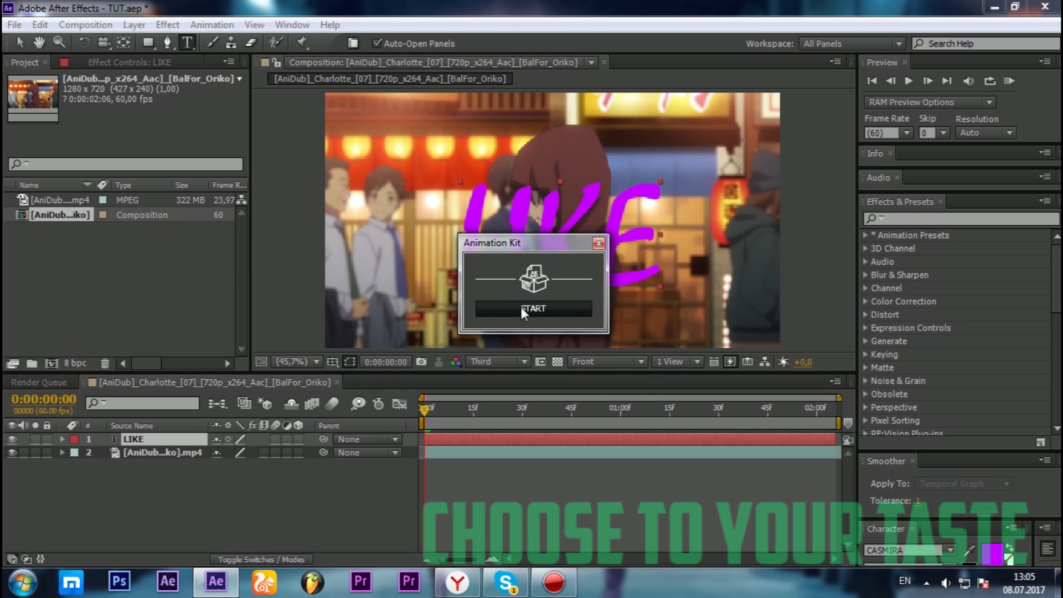
{"action": "left_click", "coordinate": [520, 307]}
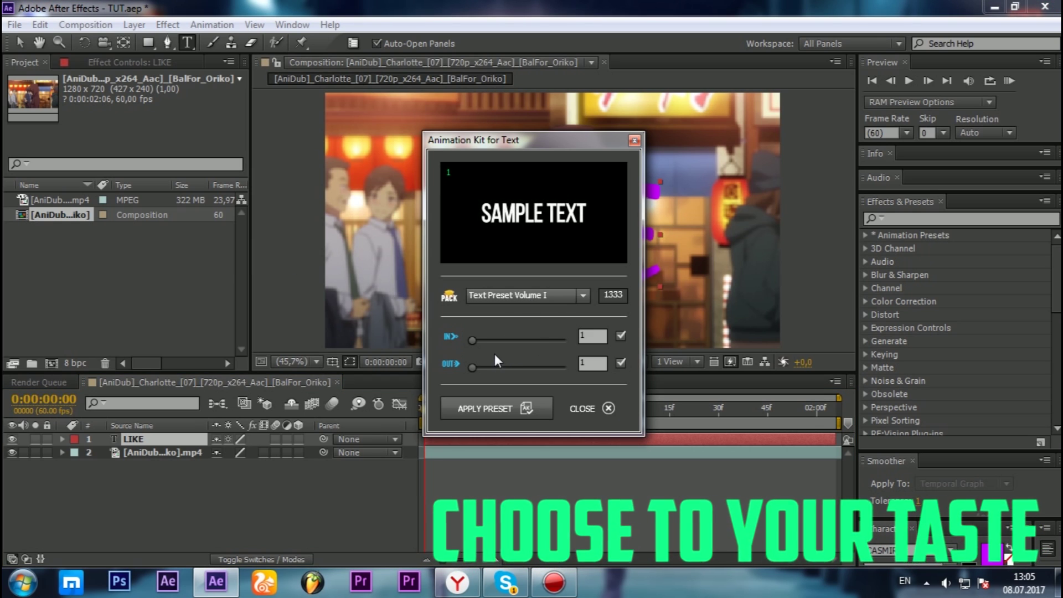
{"action": "left_click", "coordinate": [587, 335]}
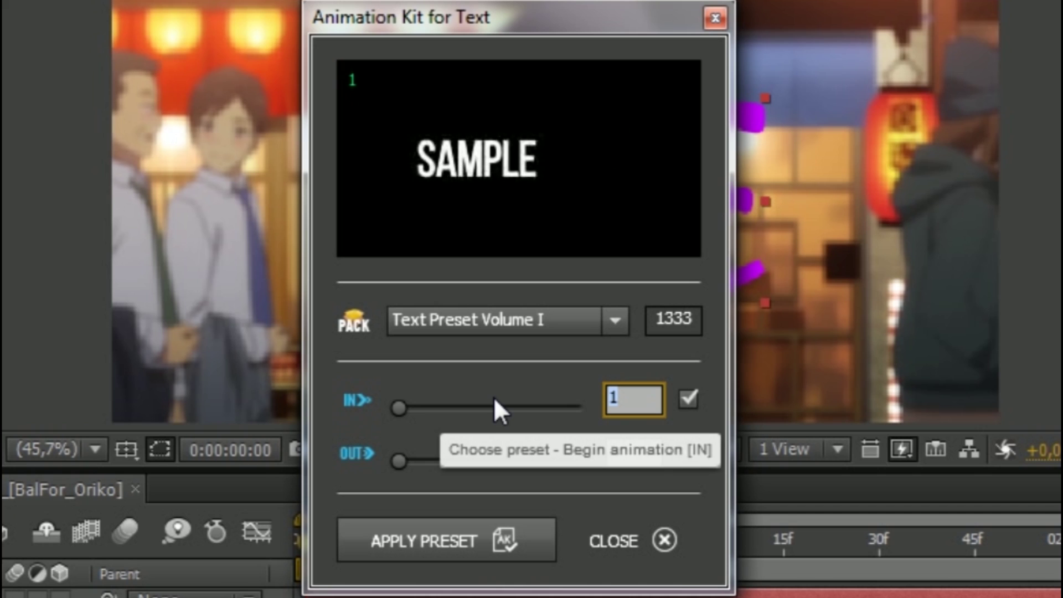
{"action": "type", "text": "695"}
{"action": "left_click", "coordinate": [633, 449]}
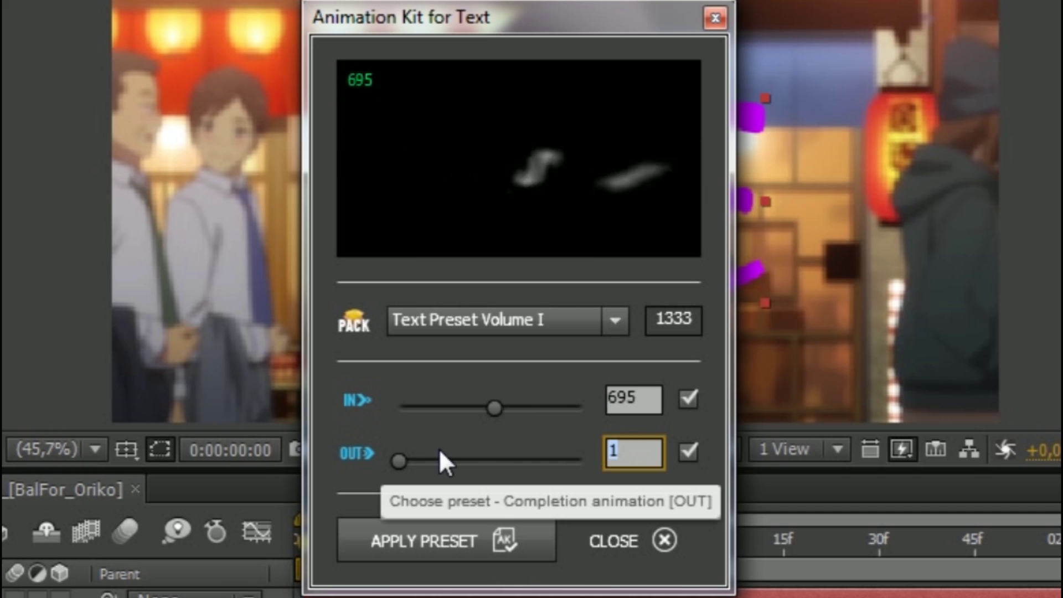
{"action": "type", "text": "6"}
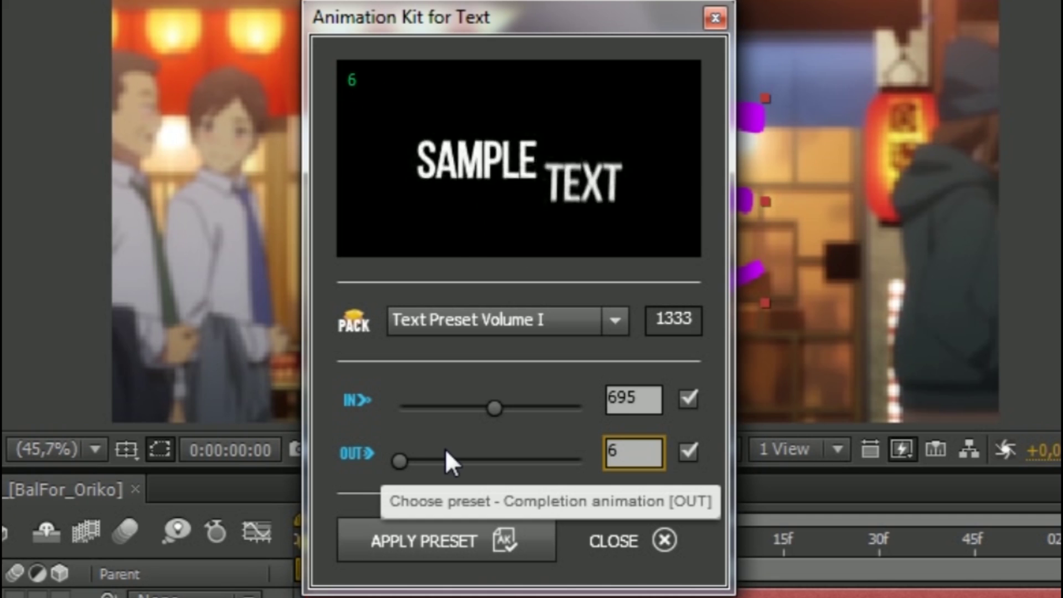
{"action": "type", "text": "95"}
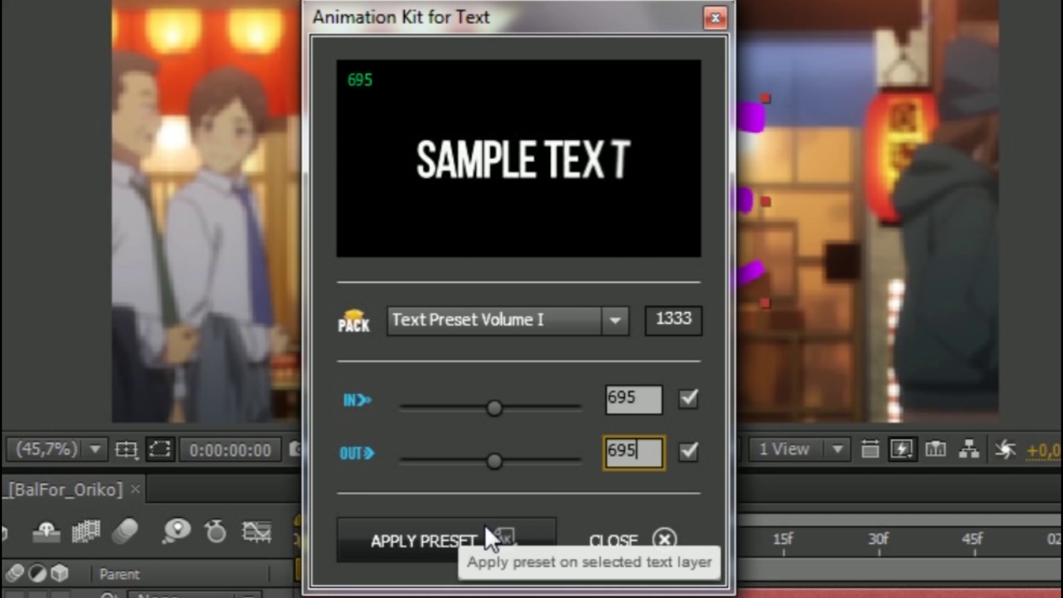
{"action": "left_click", "coordinate": [485, 528]}
{"action": "left_click", "coordinate": [715, 17]}
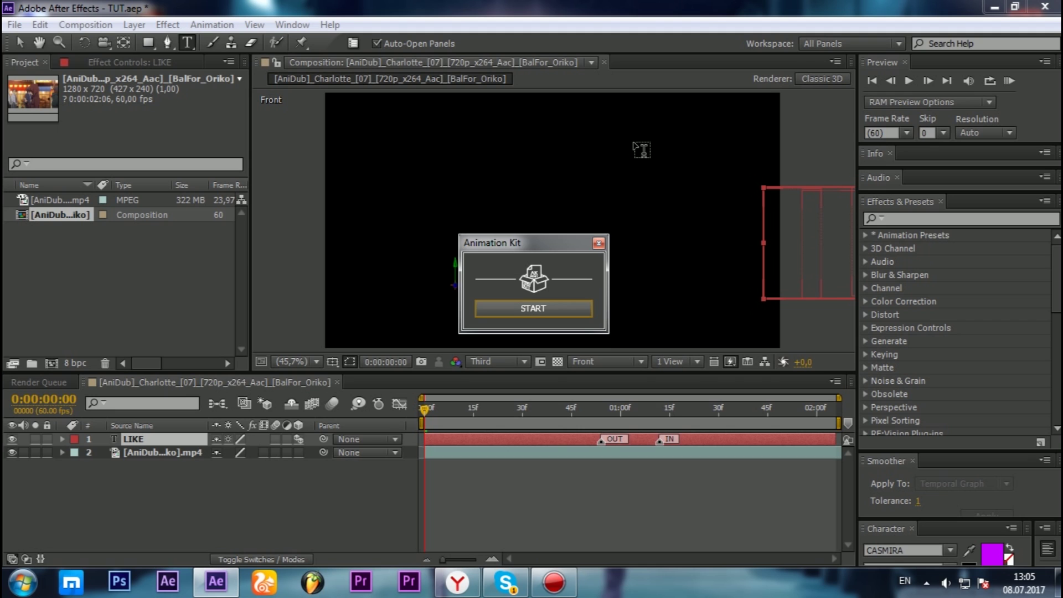
Step: Drag LIKE's IN marker ahead of the OUT marker, then RAM-preview the animation
{"action": "left_click", "coordinate": [598, 243]}
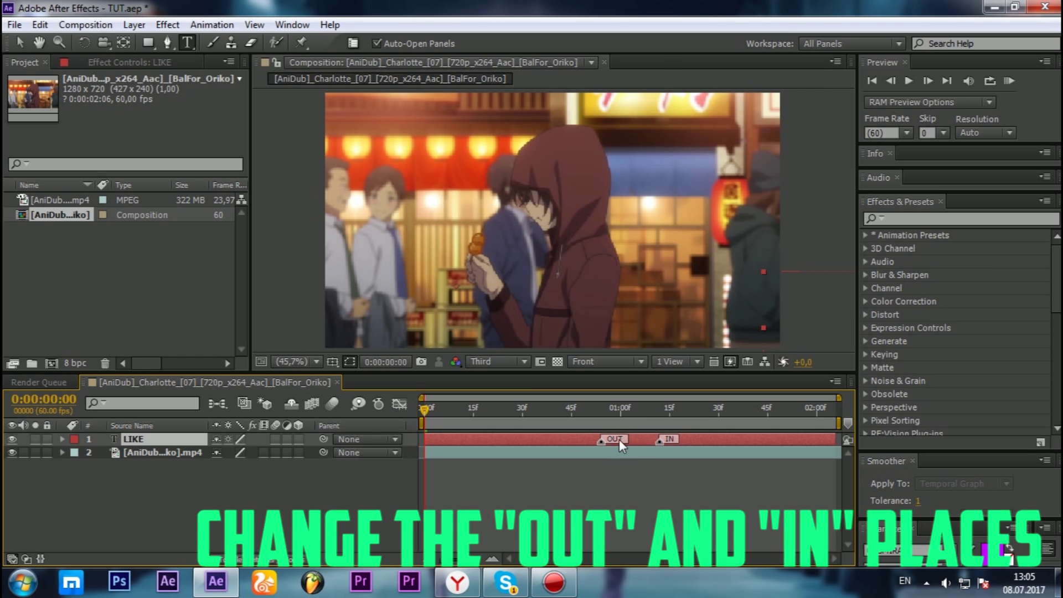
{"action": "mouse_move", "coordinate": [658, 439]}
{"action": "left_mouse_down"}
{"action": "mouse_move", "coordinate": [633, 441]}
{"action": "mouse_move", "coordinate": [653, 441]}
{"action": "left_mouse_up"}
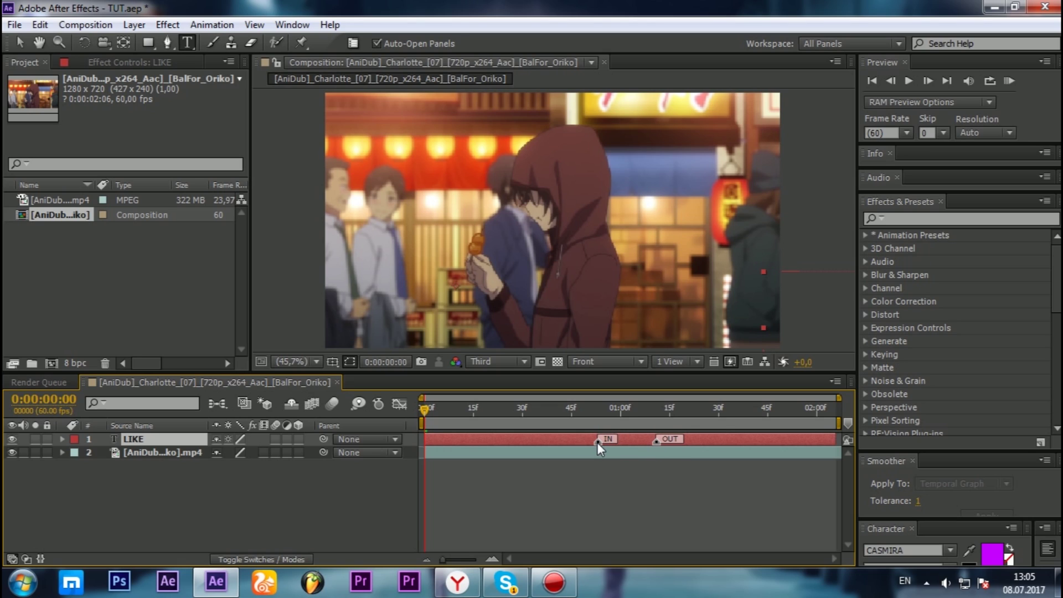
{"action": "left_click", "coordinate": [1008, 80]}
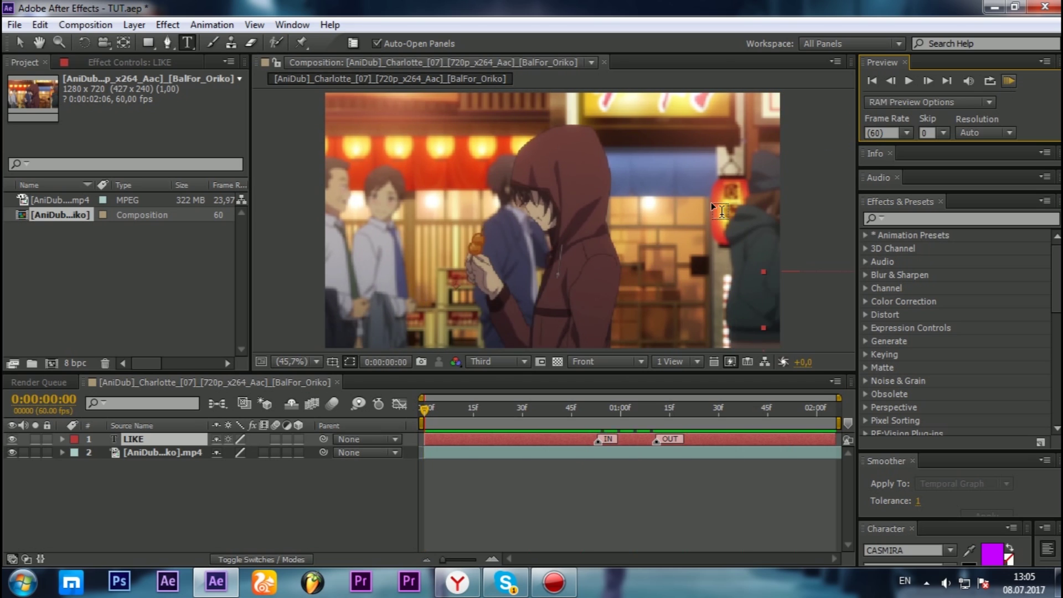
{"action": "key", "text": "space"}
{"action": "left_click", "coordinate": [348, 499]}
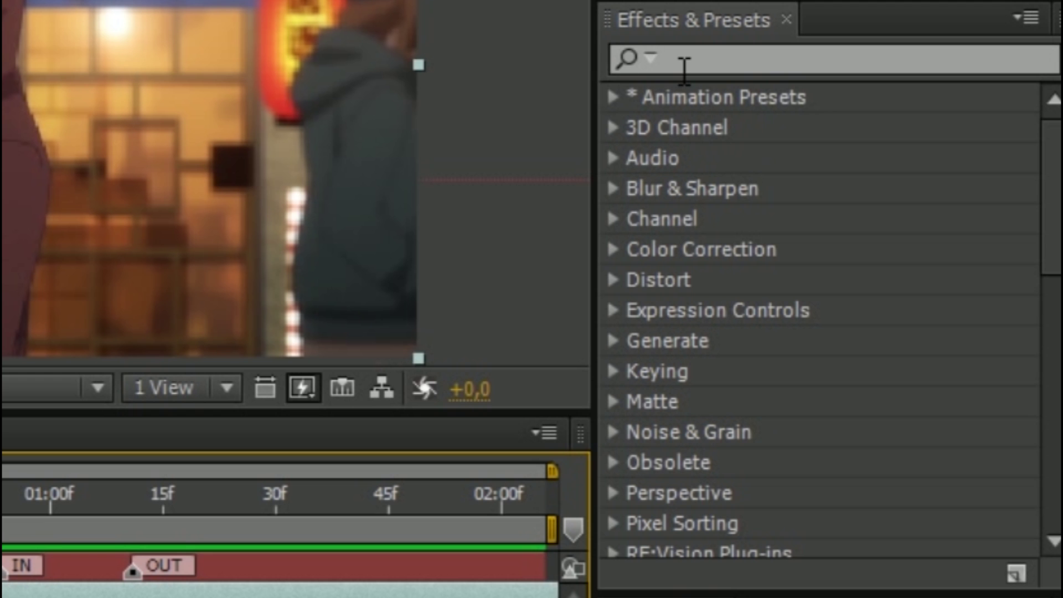
Step: Search 'looks', drop the Looks effect on the anime clip layer, and open its editor
{"action": "left_click", "coordinate": [897, 219]}
{"action": "left_click", "coordinate": [688, 61]}
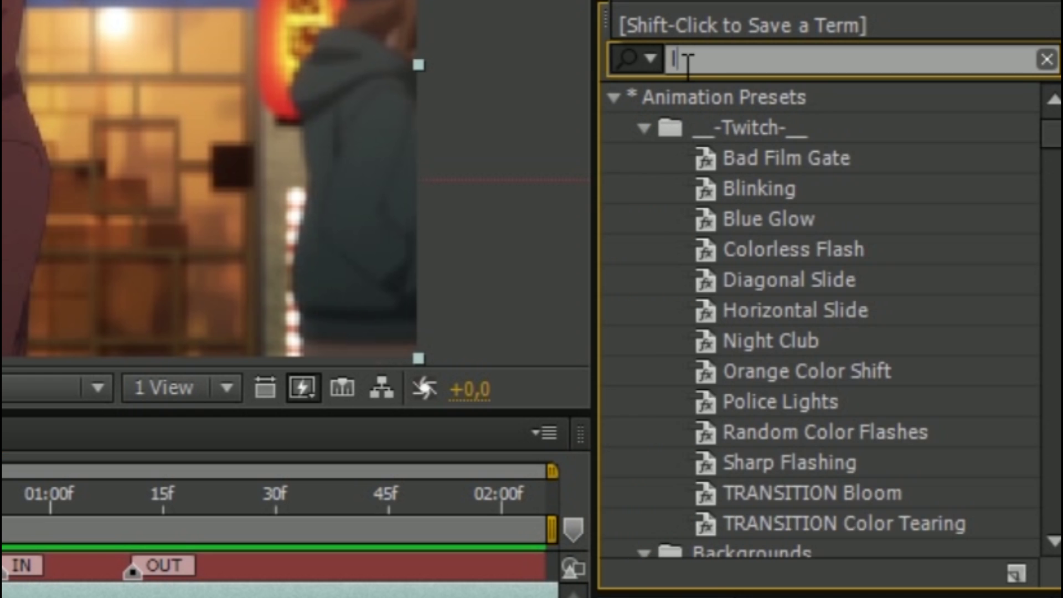
{"action": "type", "text": "looks"}
{"action": "left_click_drag", "start_coordinate": [714, 127], "coordinate": [526, 454]}
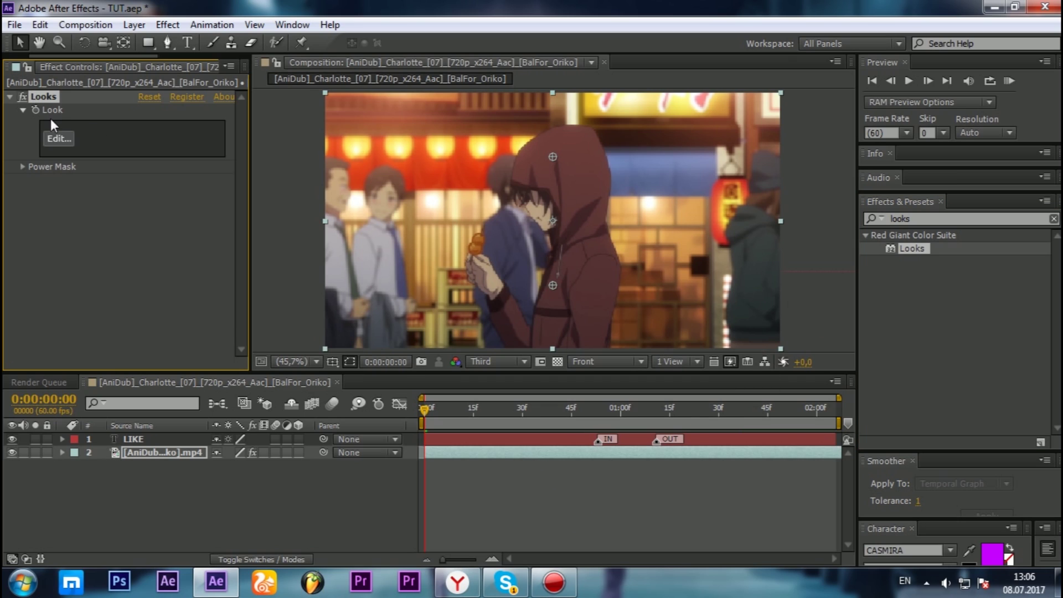
{"action": "left_click", "coordinate": [58, 138]}
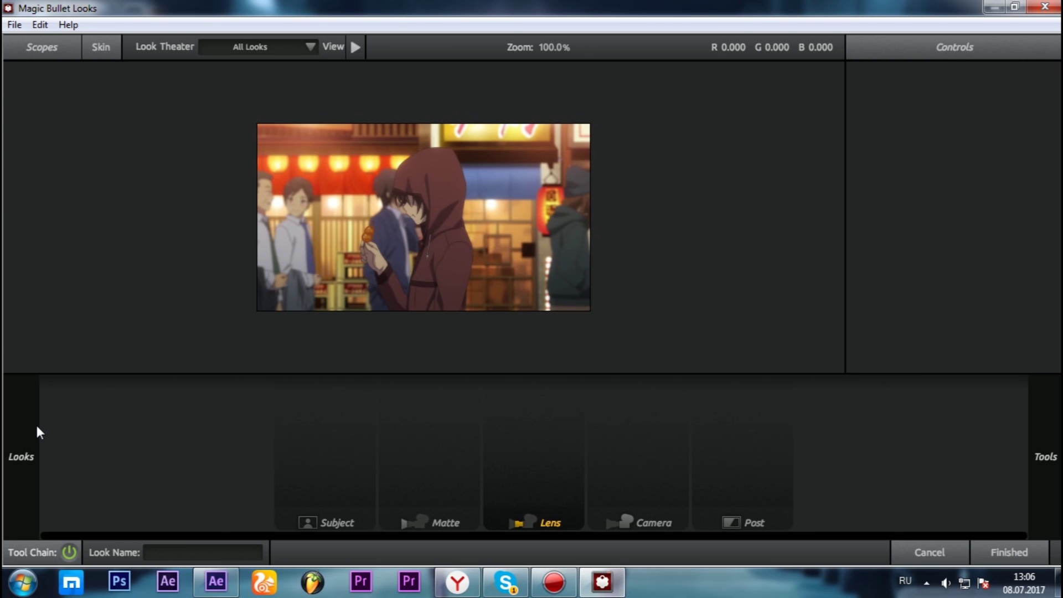
Step: Apply the Black and White Crunch look and pull the Curves points down to darken
{"action": "mouse_move", "coordinate": [19, 428]}
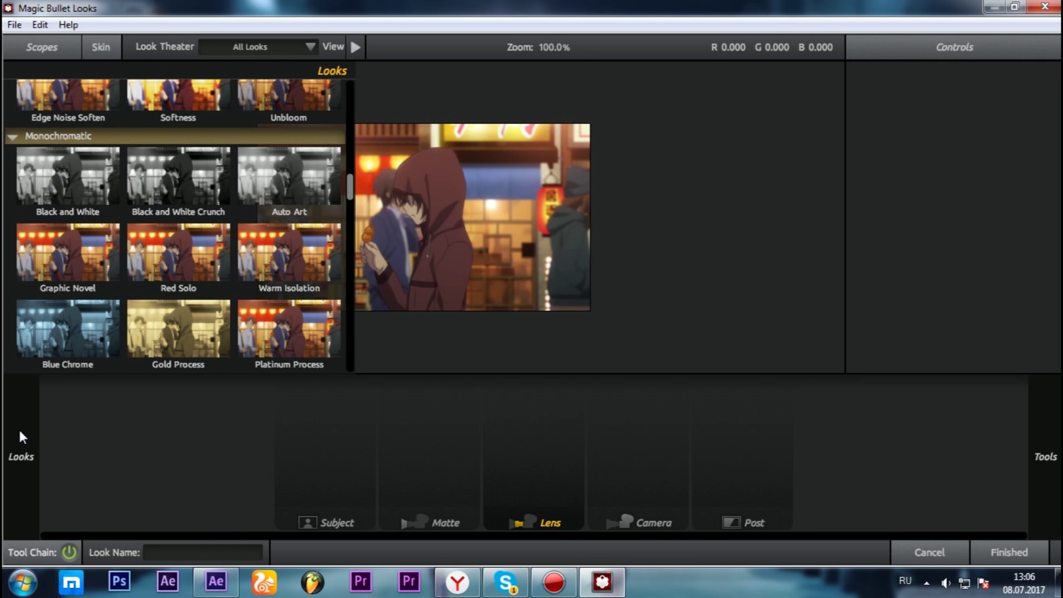
{"action": "left_click", "coordinate": [181, 181]}
{"action": "left_click", "coordinate": [791, 421]}
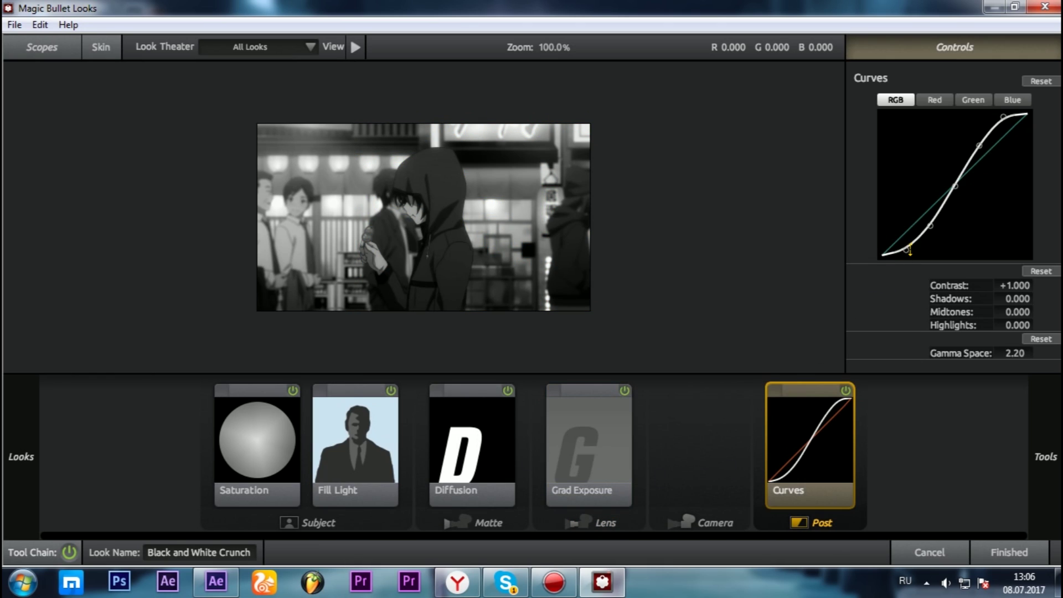
{"action": "left_click_drag", "start_coordinate": [910, 250], "coordinate": [906, 254]}
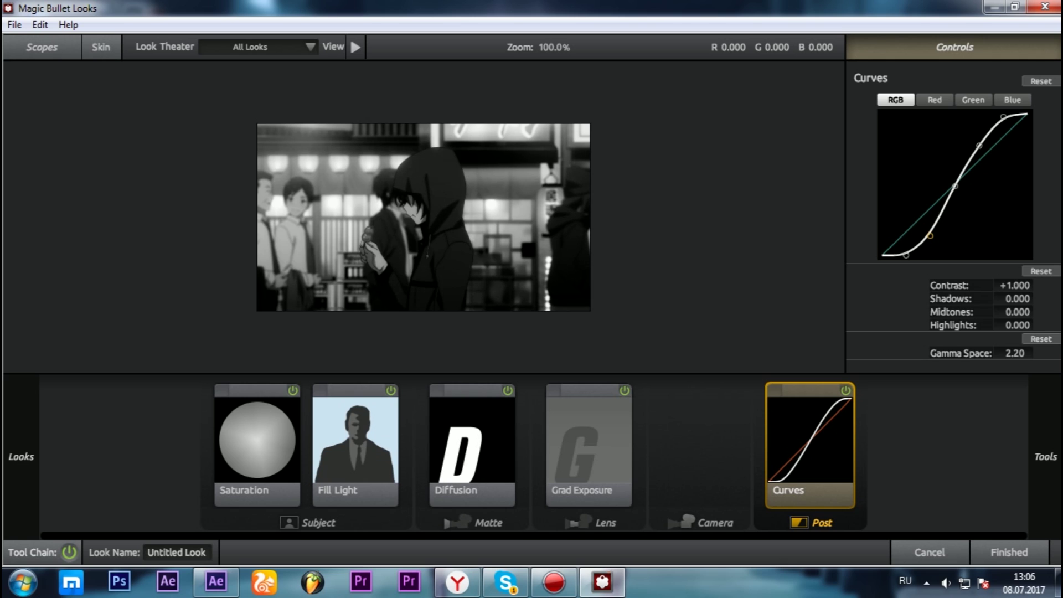
{"action": "left_click_drag", "start_coordinate": [961, 191], "coordinate": [961, 217]}
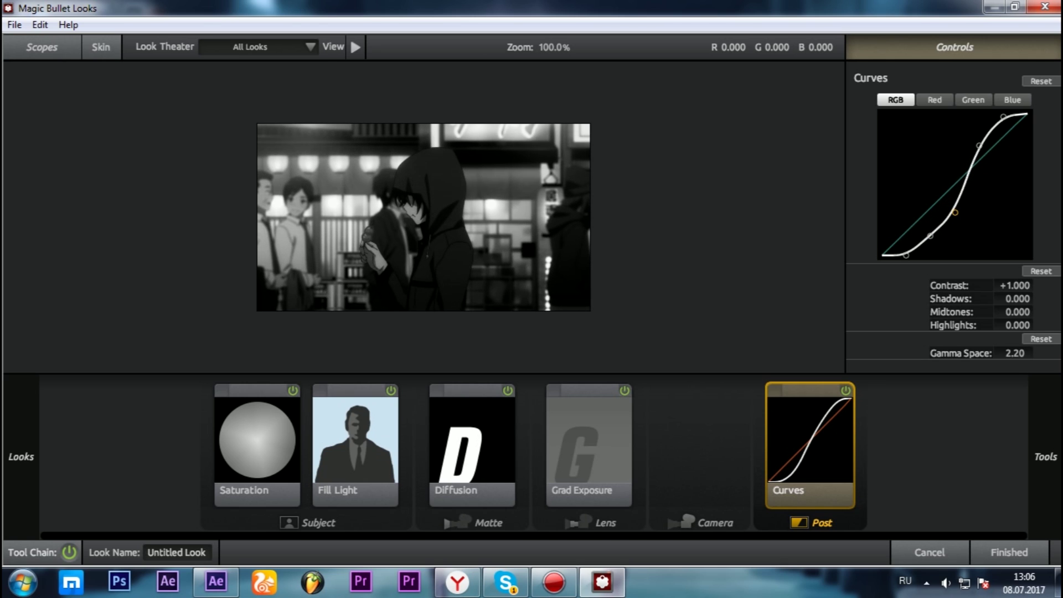
Step: Add a Lens Vignette with radius reduced to 0.564 and finish the look
{"action": "mouse_move", "coordinate": [1042, 376]}
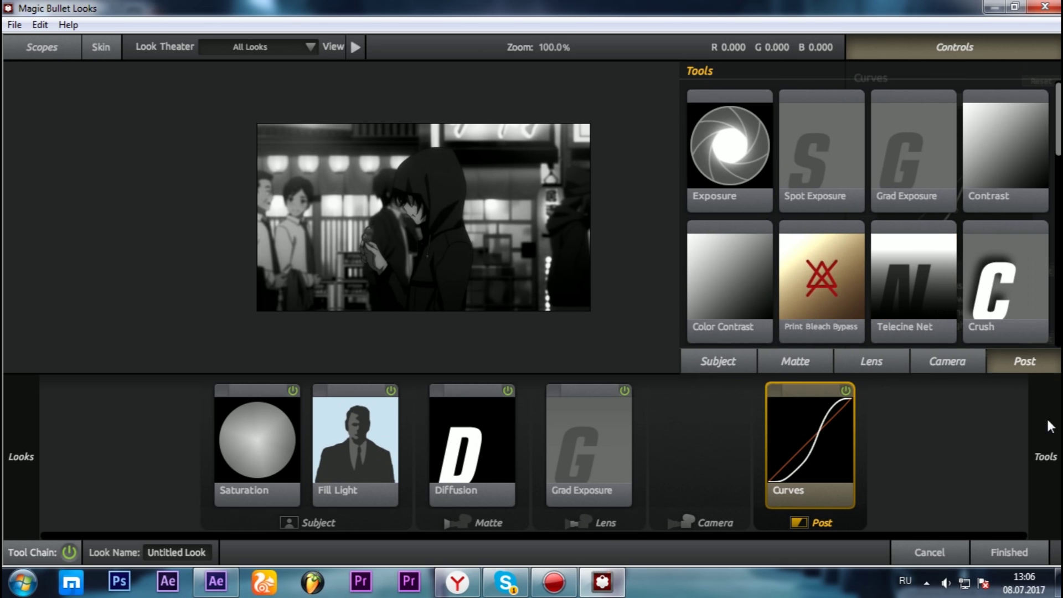
{"action": "left_click", "coordinate": [881, 360]}
{"action": "left_click_drag", "start_coordinate": [1010, 165], "coordinate": [600, 436]}
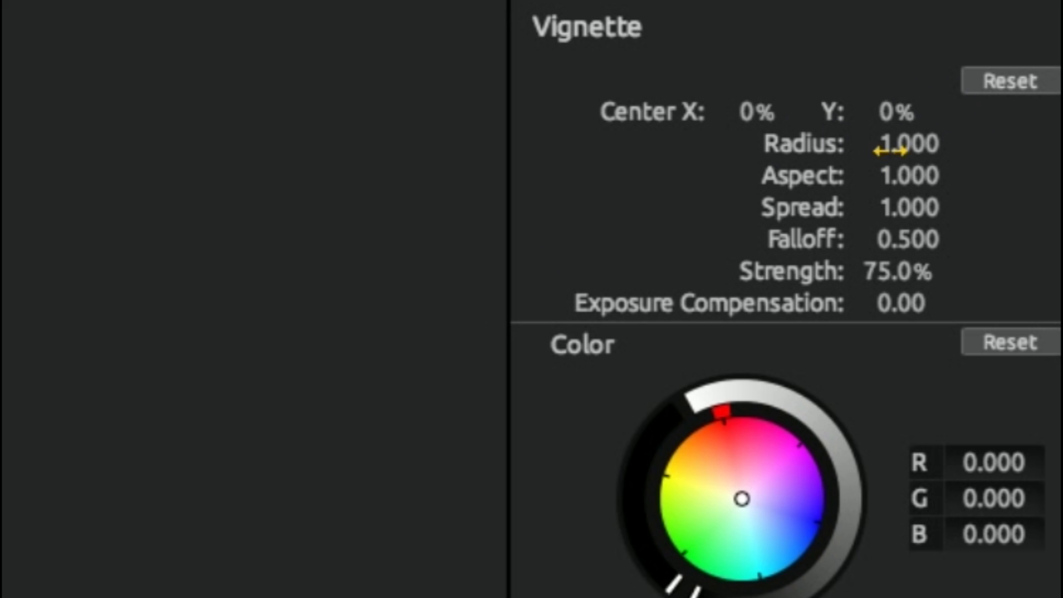
{"action": "left_click_drag", "start_coordinate": [891, 149], "coordinate": [880, 150]}
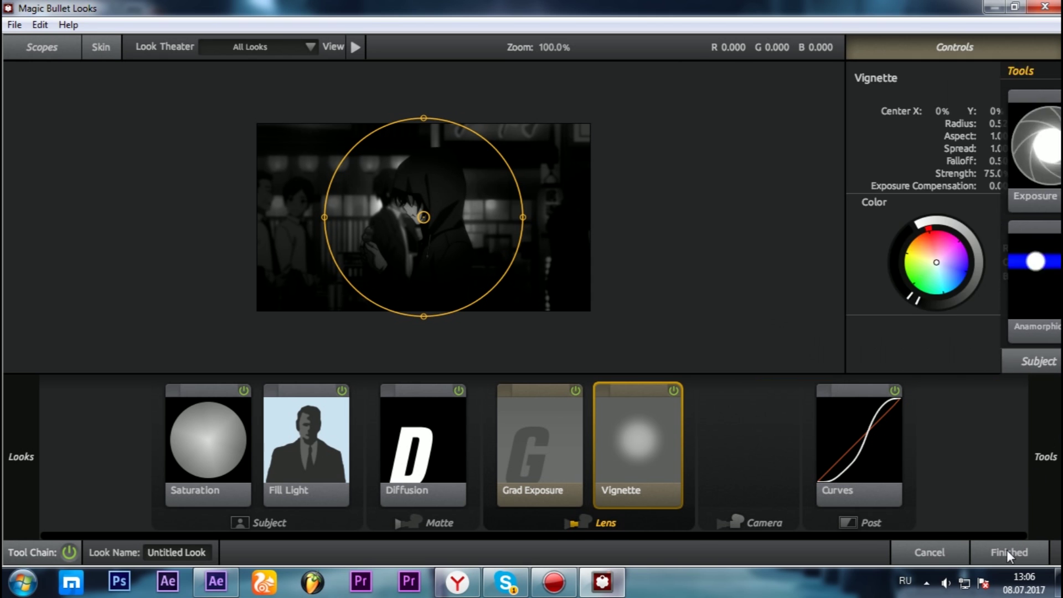
{"action": "left_click", "coordinate": [1006, 549]}
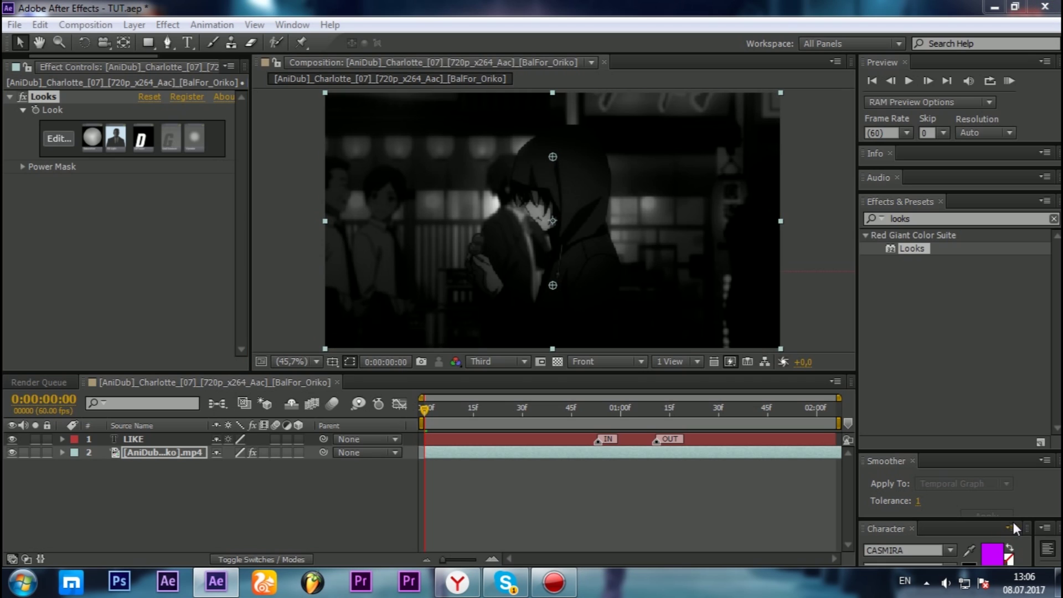
Step: Add a new adjustment layer to the composition
{"action": "left_click", "coordinate": [228, 521]}
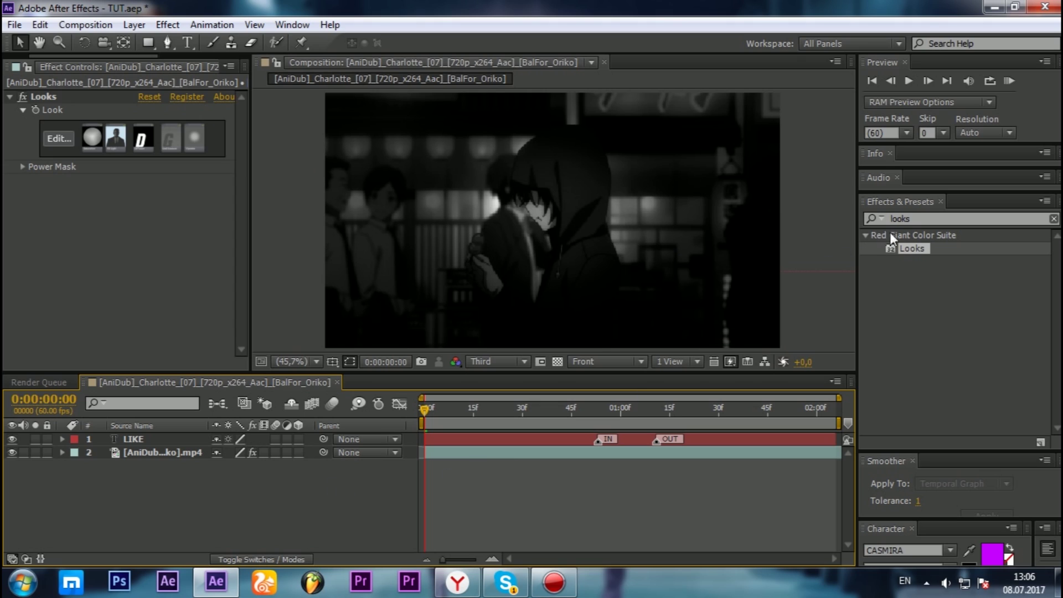
{"action": "right_click", "coordinate": [307, 314]}
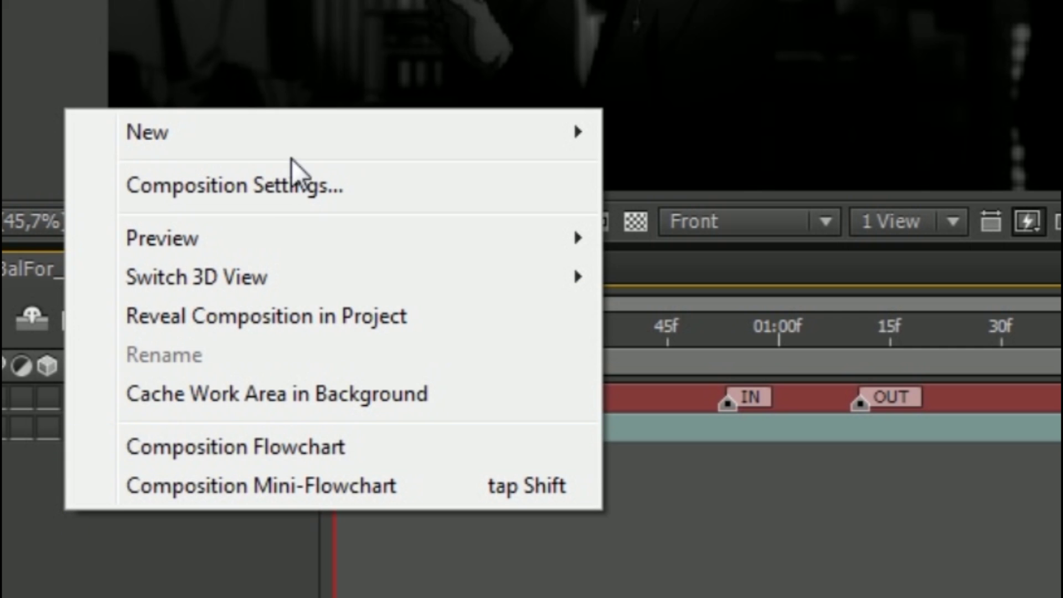
{"action": "mouse_move", "coordinate": [511, 322]}
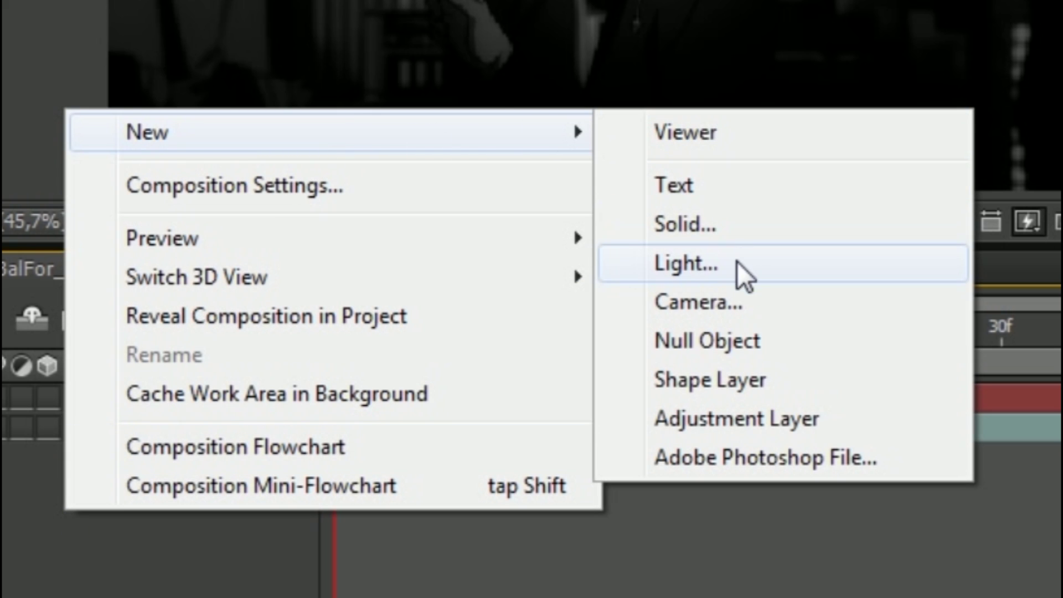
{"action": "left_click", "coordinate": [713, 421]}
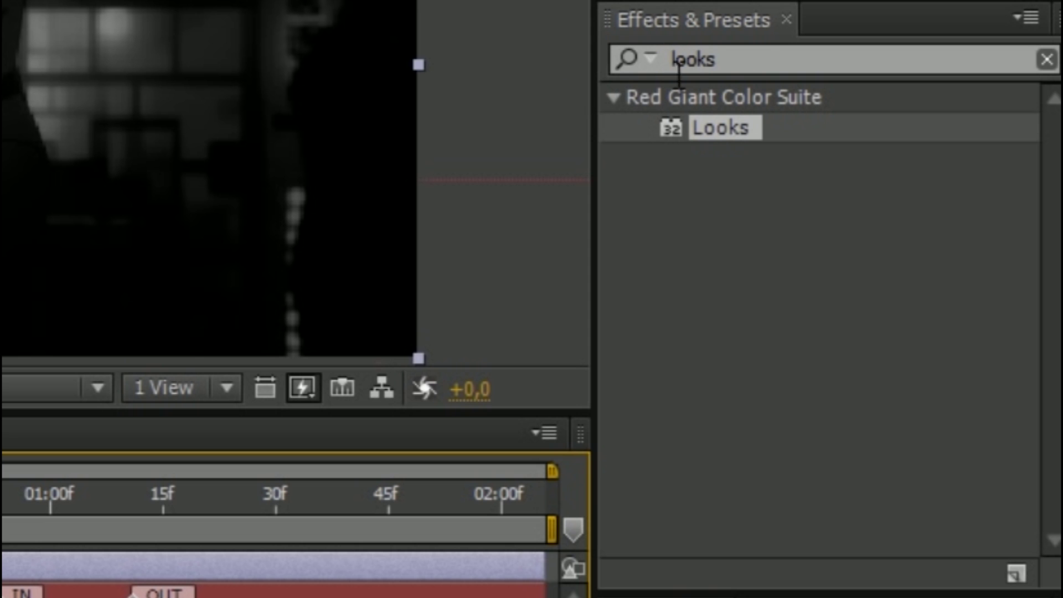
Step: Apply S_Shake to the adjustment layer with amplitude 0.400 and frequency 1.10
{"action": "left_click", "coordinate": [678, 71]}
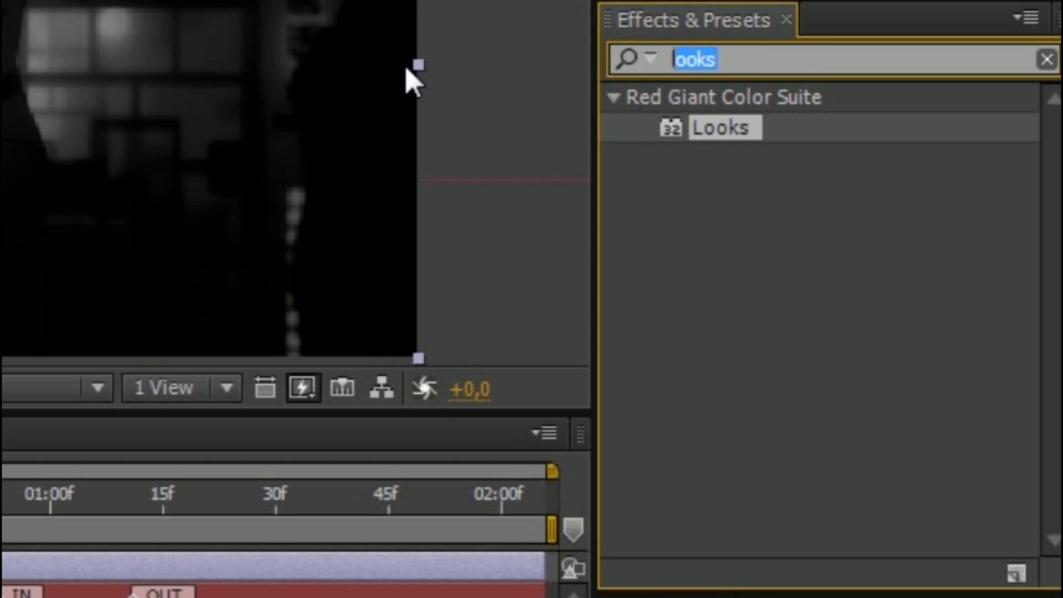
{"action": "type", "text": "shake"}
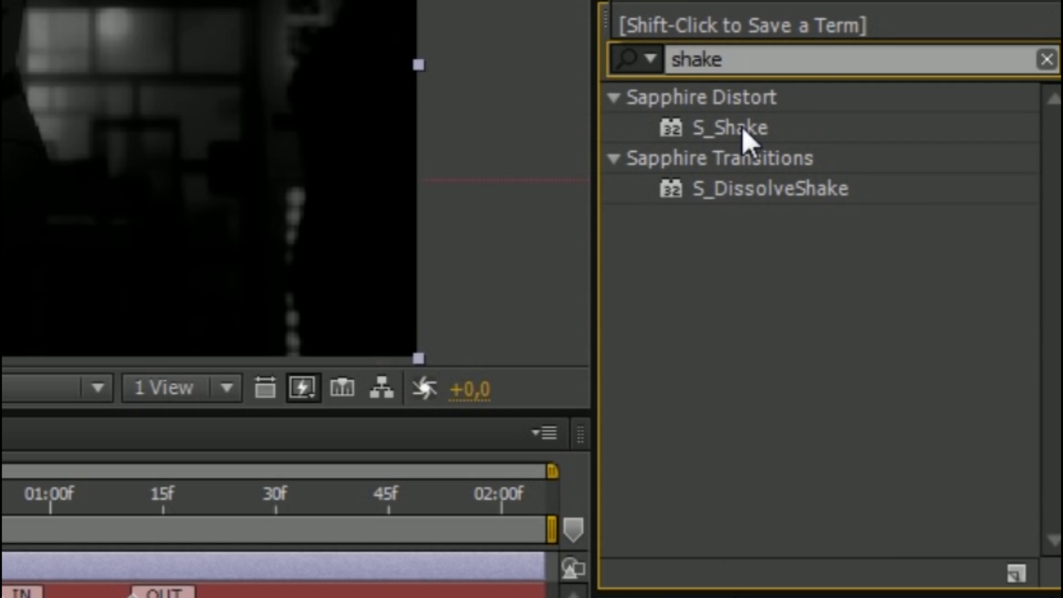
{"action": "left_click_drag", "start_coordinate": [742, 128], "coordinate": [604, 379]}
{"action": "left_click_drag", "start_coordinate": [485, 435], "coordinate": [481, 437]}
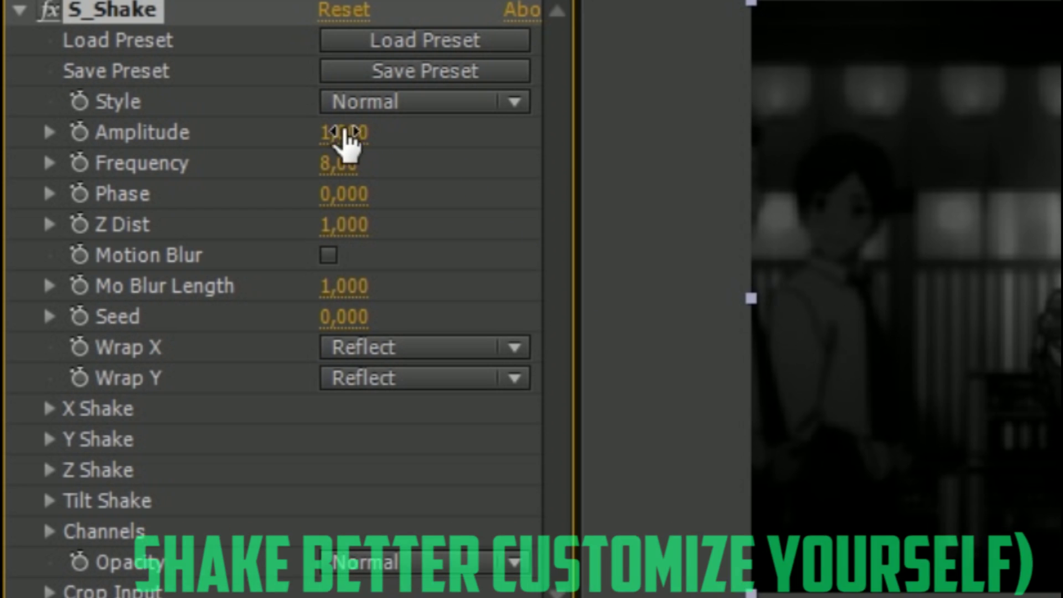
{"action": "left_click_drag", "start_coordinate": [349, 136], "coordinate": [249, 143]}
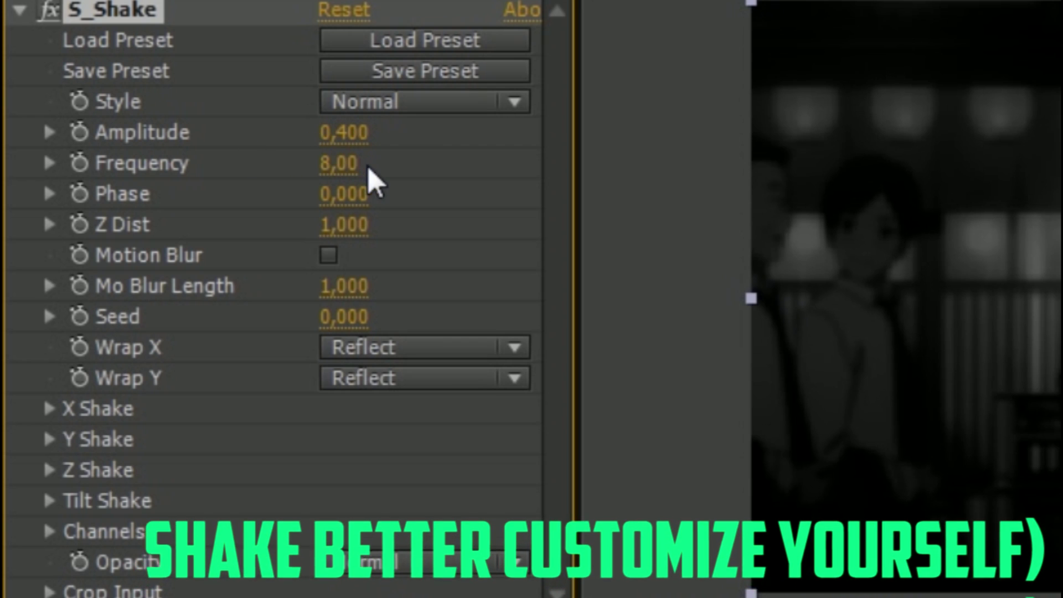
{"action": "left_click_drag", "start_coordinate": [339, 163], "coordinate": [190, 164]}
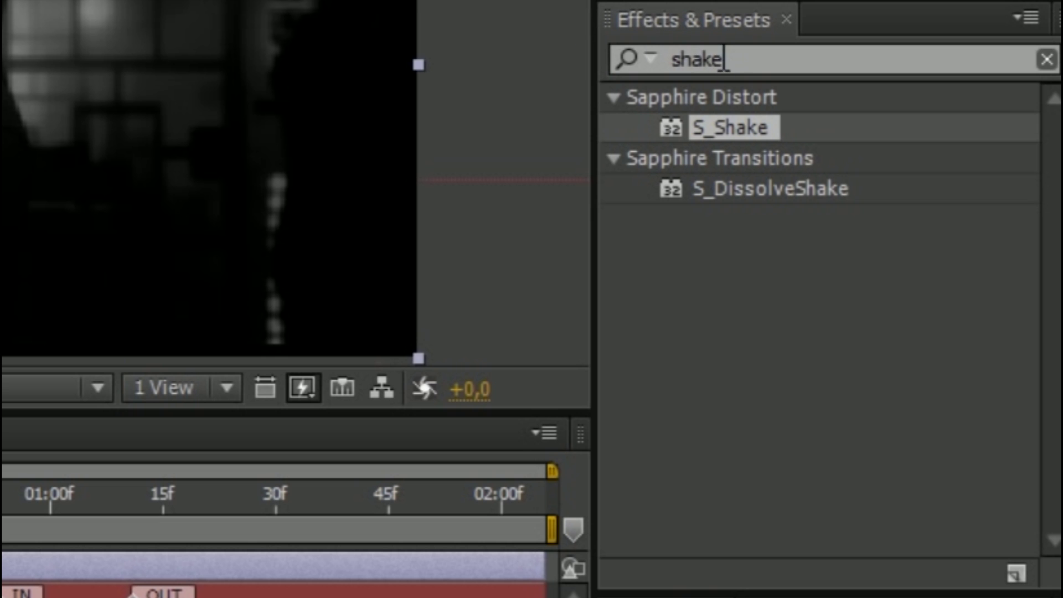
Step: Apply Motion Tile to the anime clip with output width and height 360 and Mirror Edges on
{"action": "left_click", "coordinate": [624, 61]}
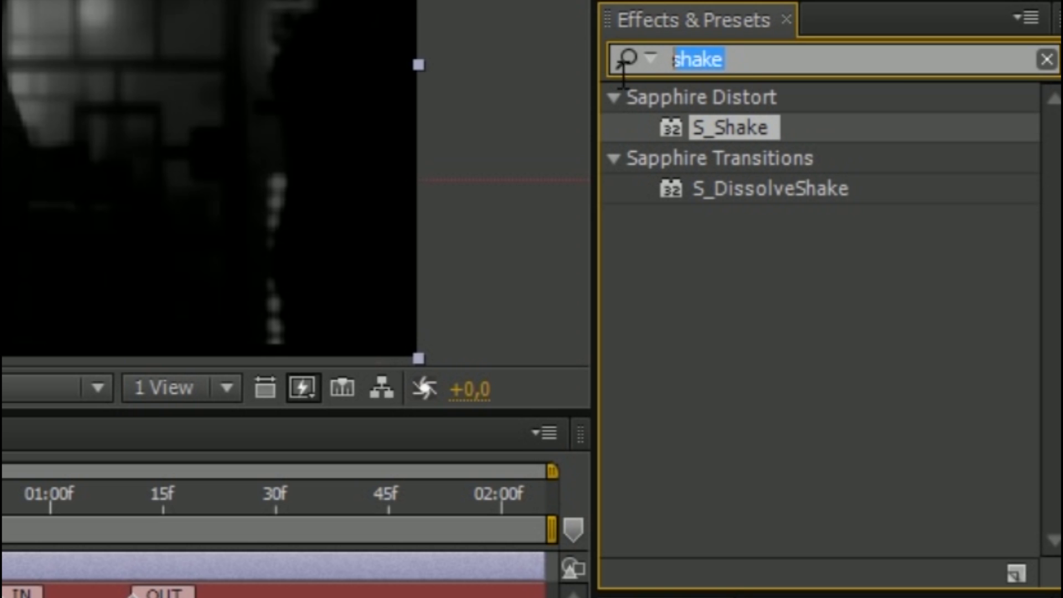
{"action": "type", "text": "motion"}
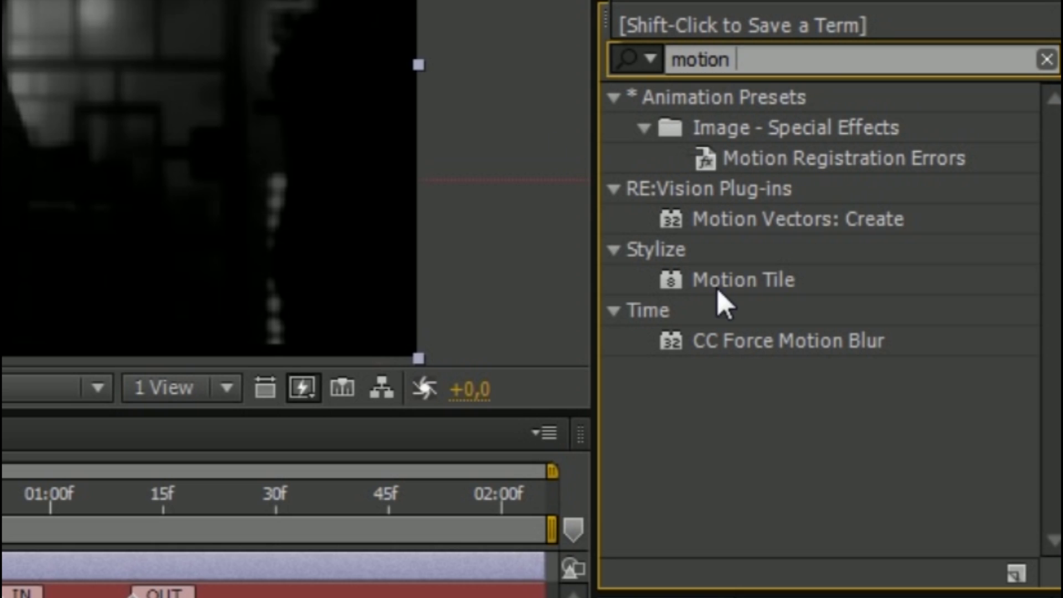
{"action": "left_click_drag", "start_coordinate": [720, 280], "coordinate": [547, 471]}
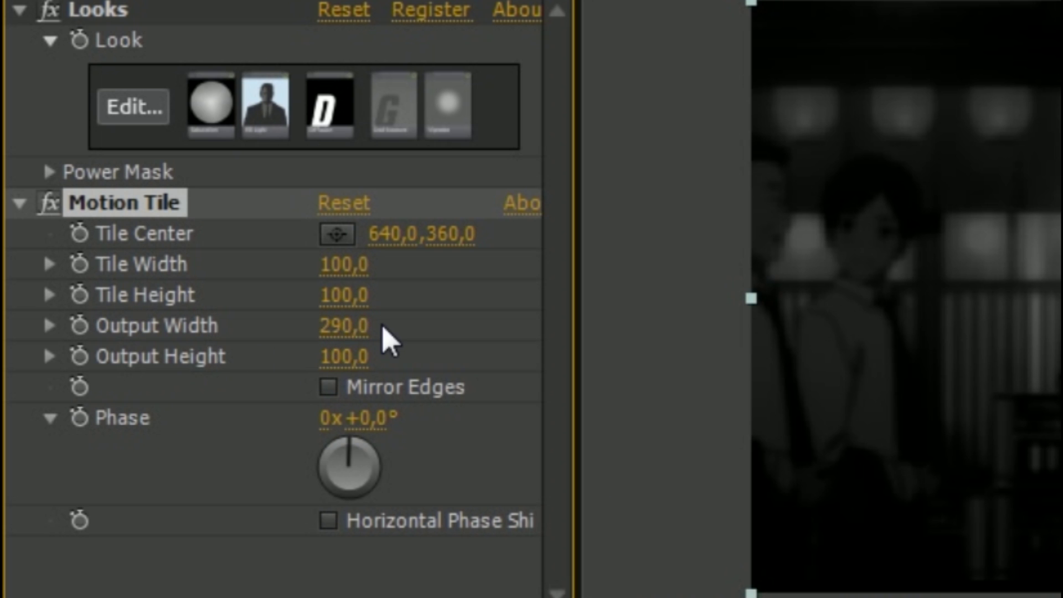
{"action": "left_click_drag", "start_coordinate": [368, 323], "coordinate": [367, 339]}
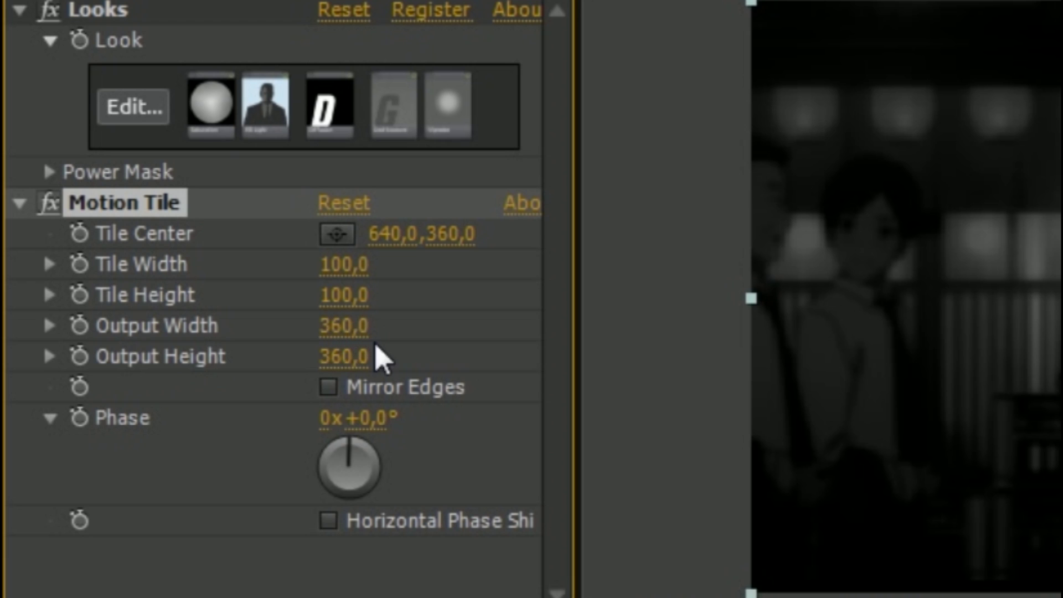
{"action": "left_click", "coordinate": [329, 387]}
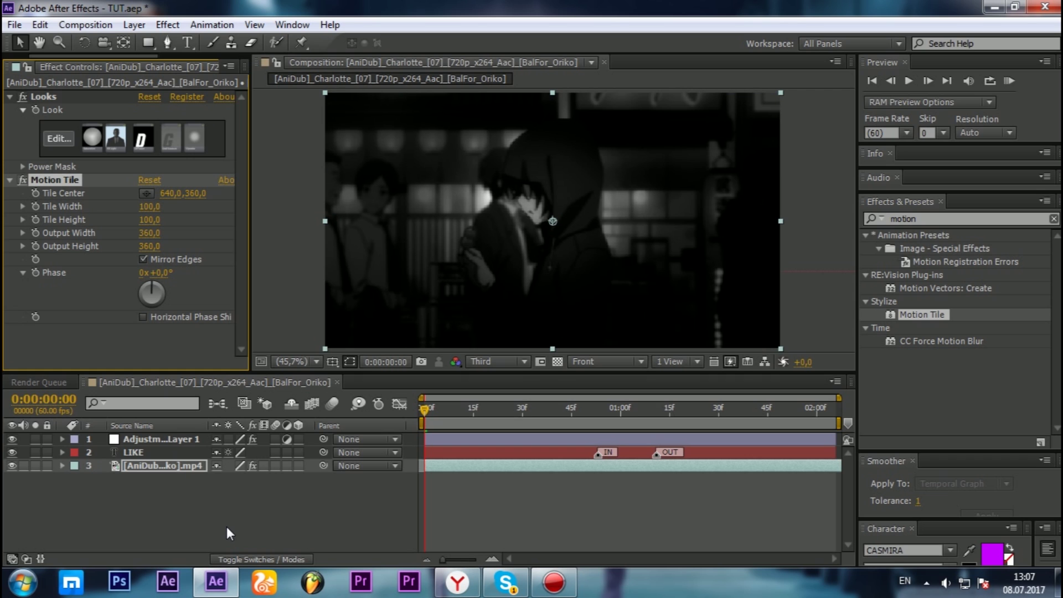
Step: Move to a frame where LIKE appears and select the LIKE text layer
{"action": "left_click", "coordinate": [227, 527]}
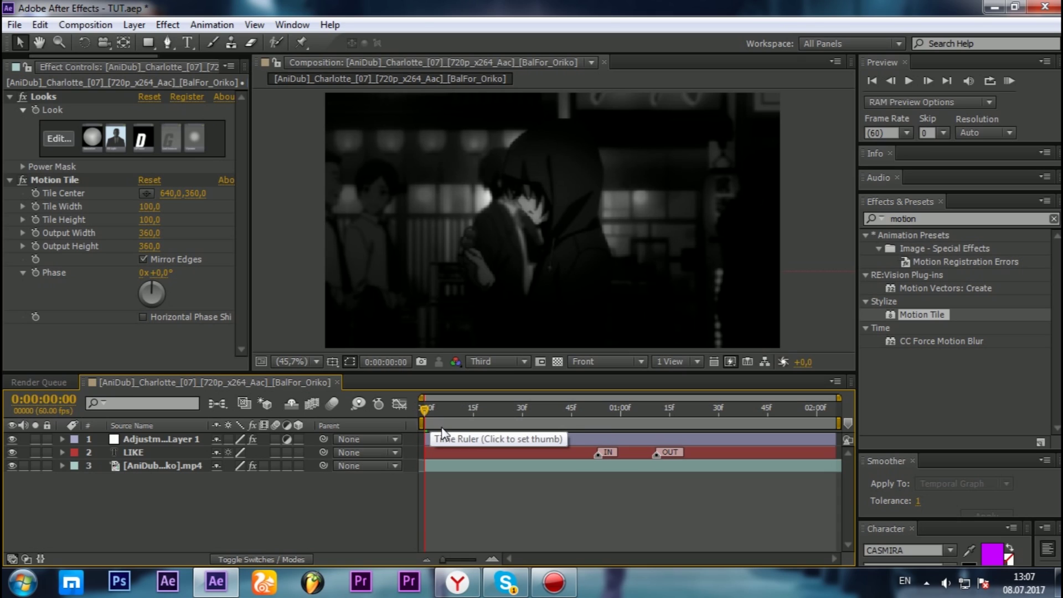
{"action": "left_click_drag", "start_coordinate": [424, 409], "coordinate": [532, 413]}
{"action": "left_click", "coordinate": [529, 452]}
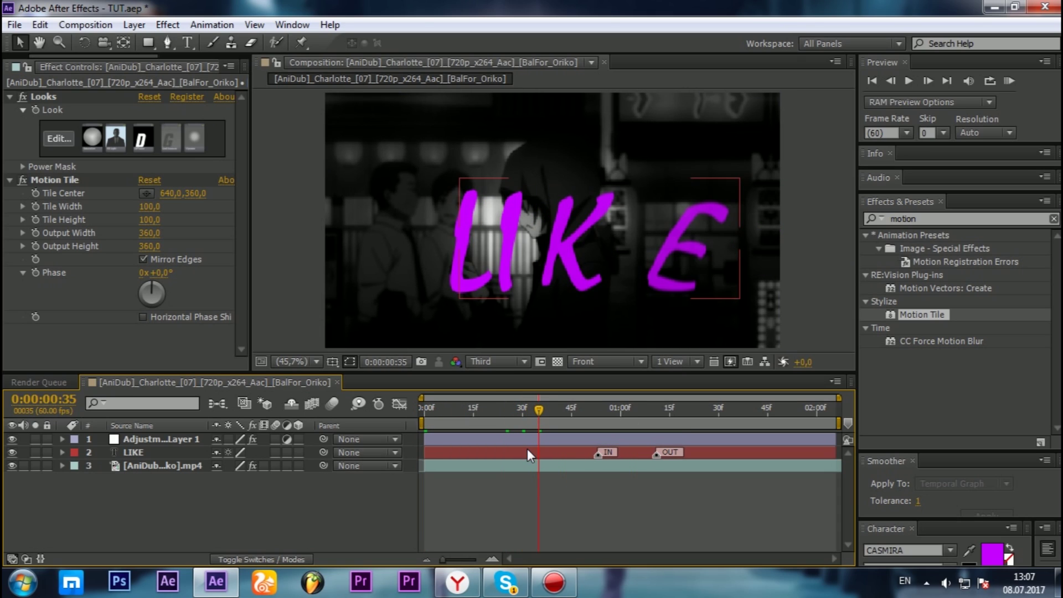
{"action": "left_click", "coordinate": [560, 455]}
Step: Search 'glow' and apply Glow to the LIKE layer with Glow Radius raised to 38
{"action": "double_click", "coordinate": [714, 59]}
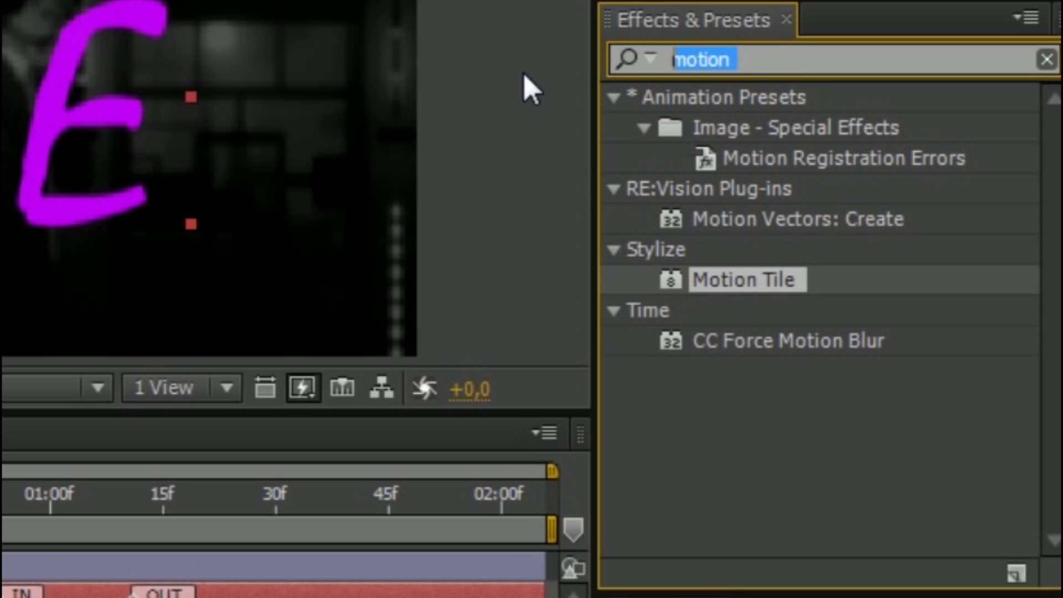
{"action": "type", "text": "glow"}
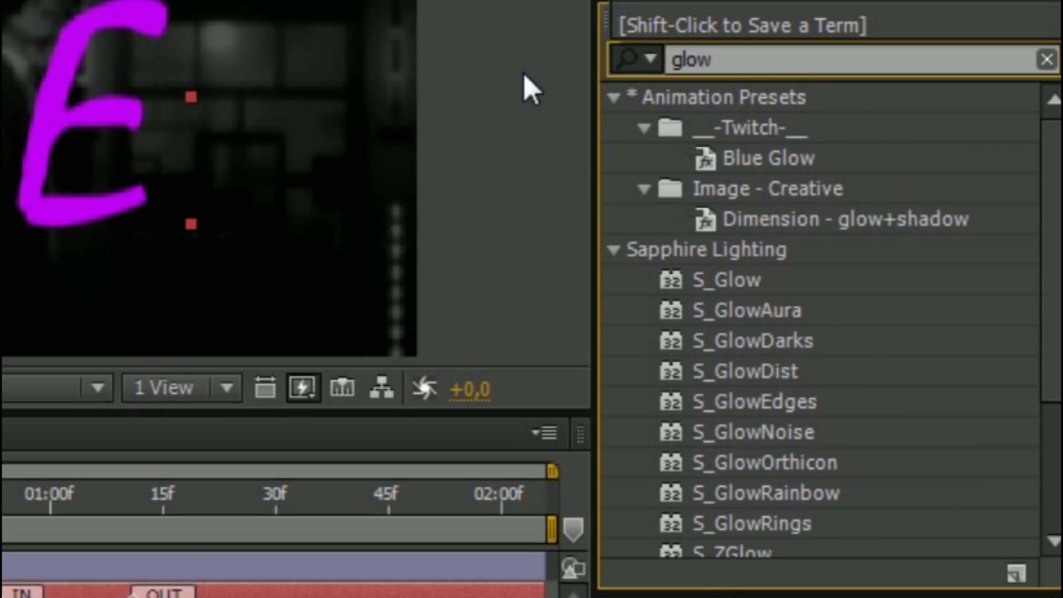
{"action": "left_click_drag", "start_coordinate": [1051, 228], "coordinate": [1024, 354]}
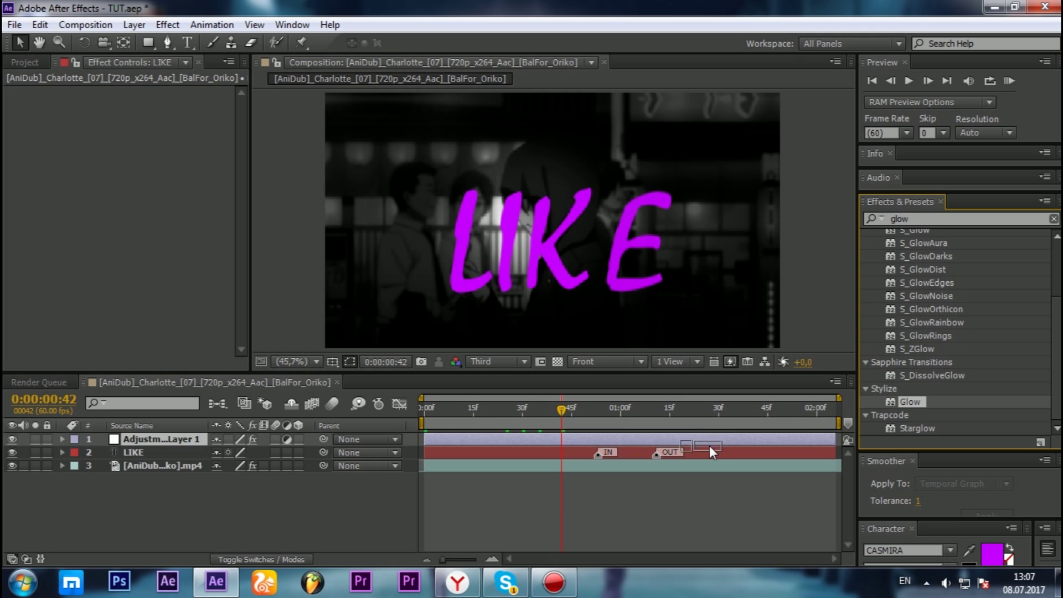
{"action": "left_click_drag", "start_coordinate": [728, 481], "coordinate": [703, 447]}
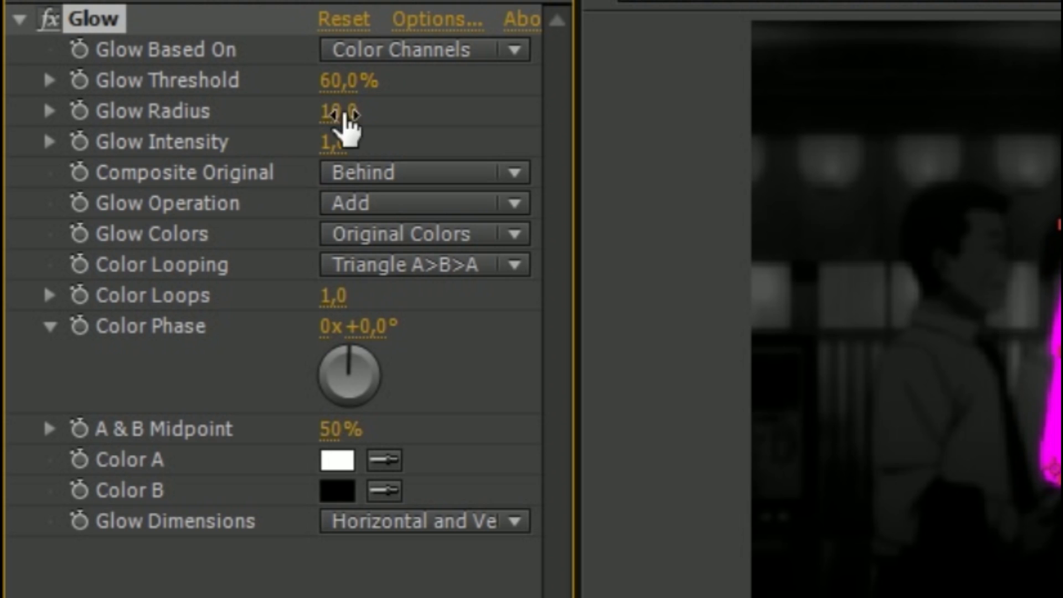
{"action": "left_click_drag", "start_coordinate": [346, 112], "coordinate": [394, 112]}
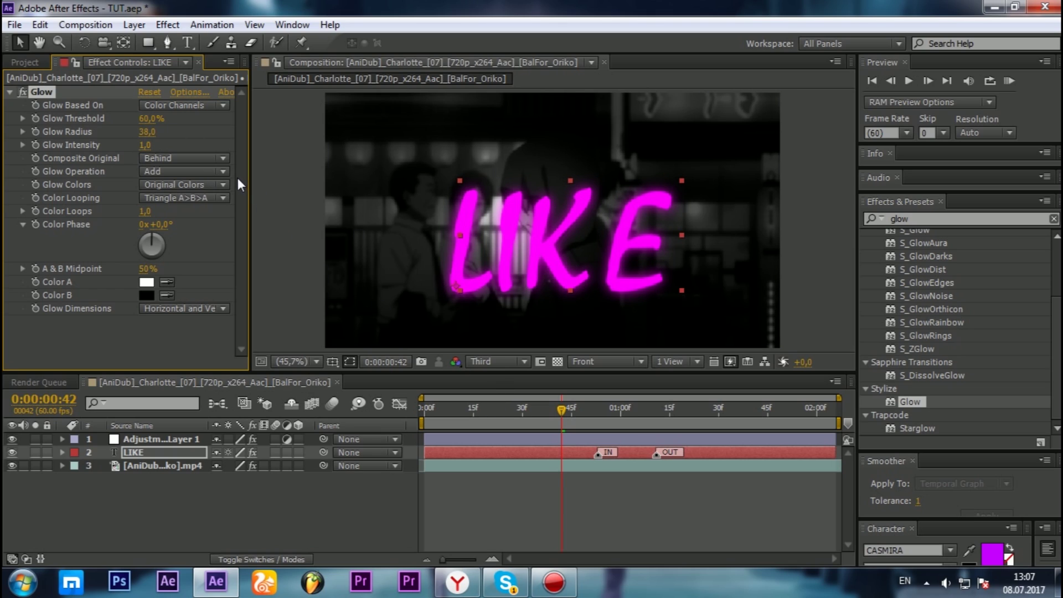
{"action": "left_click", "coordinate": [376, 495]}
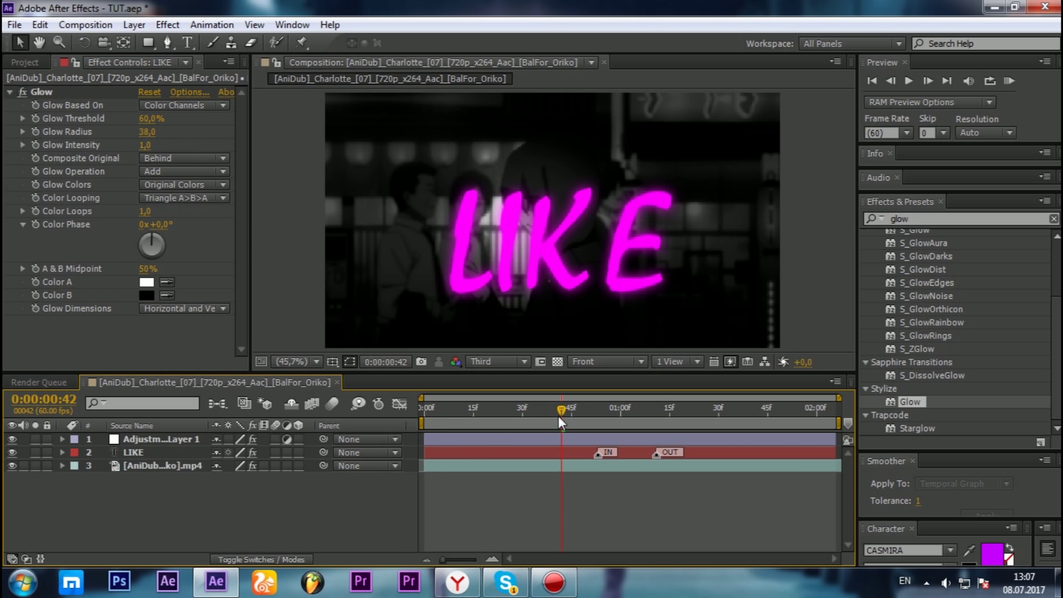
Step: Return the current-time indicator to frame 0 and RAM-preview the finished clip
{"action": "left_click_drag", "start_coordinate": [558, 407], "coordinate": [376, 408]}
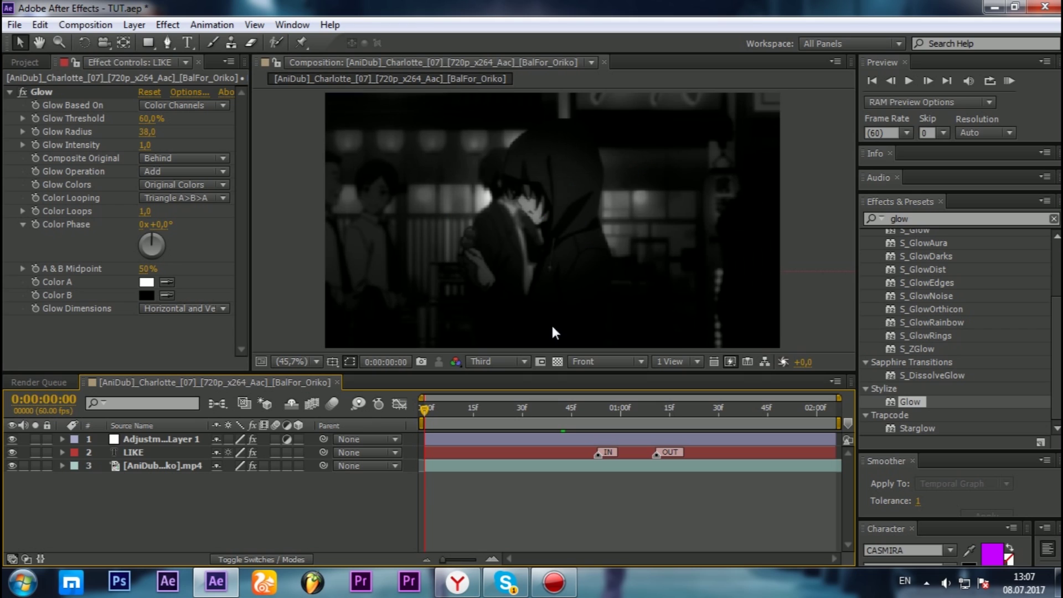
{"action": "left_click", "coordinate": [1009, 80]}
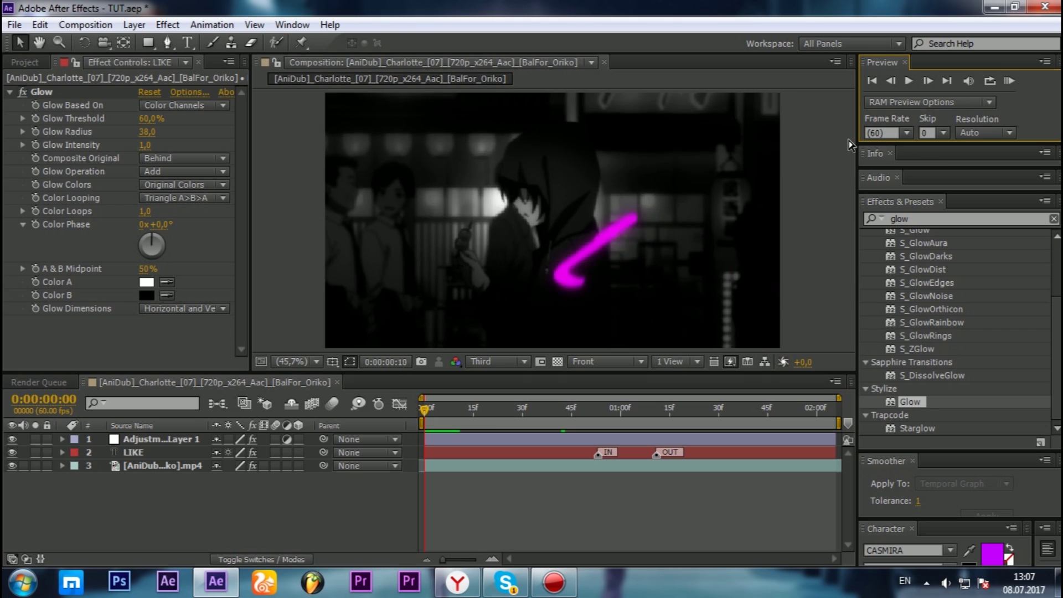